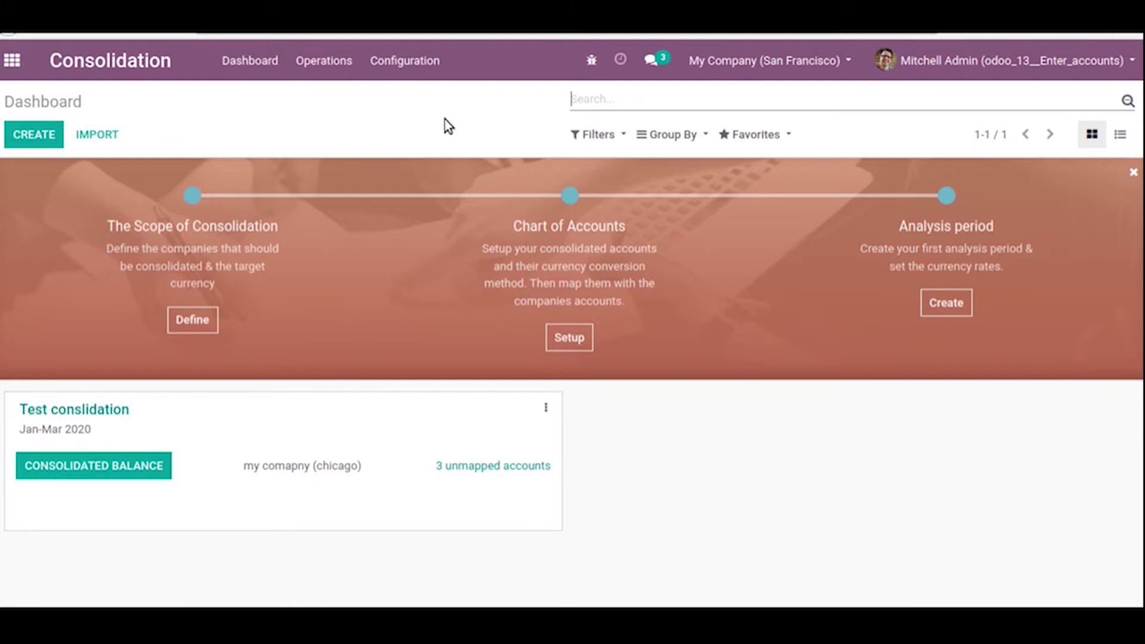
- Open the Configuration menu from the Consolidation dashboard showing Test conslidation (Jan-Mar 2020)
{"action": "left_click", "coordinate": [414, 65]}
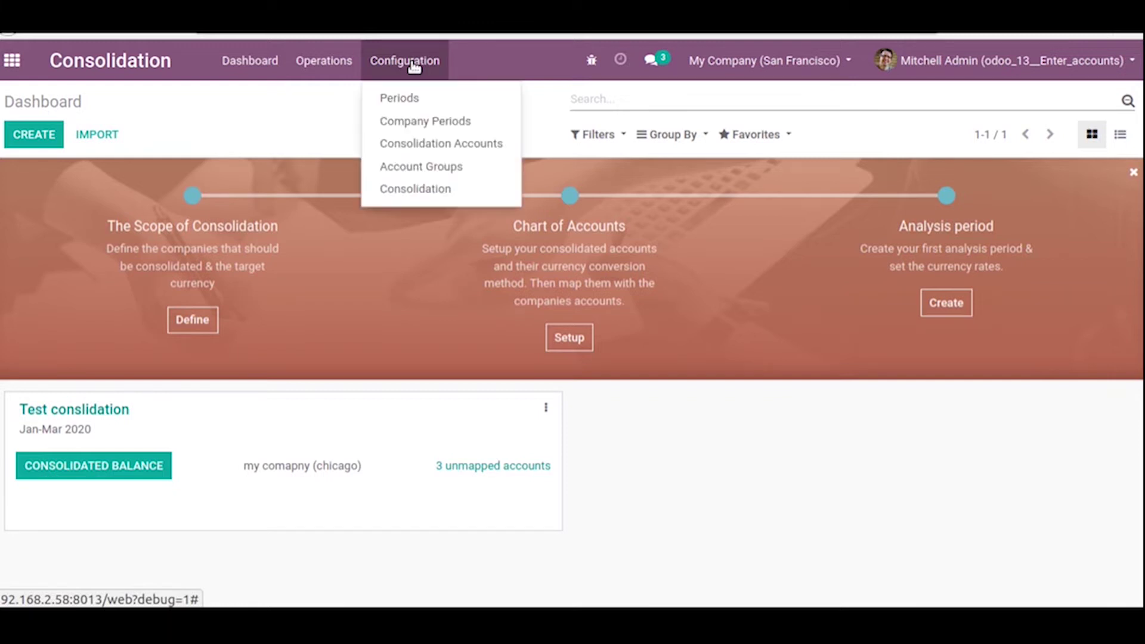
- From the consolidations list, discard a blank new setup and put Test conslidation into edit mode
{"action": "left_click", "coordinate": [463, 193]}
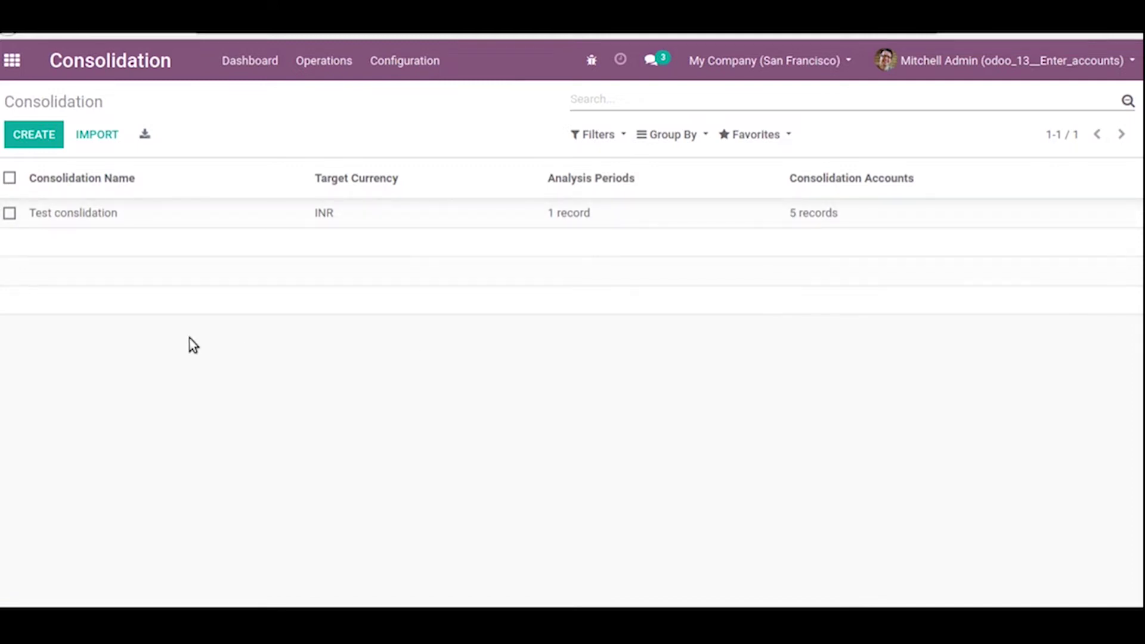
{"action": "left_click", "coordinate": [24, 134]}
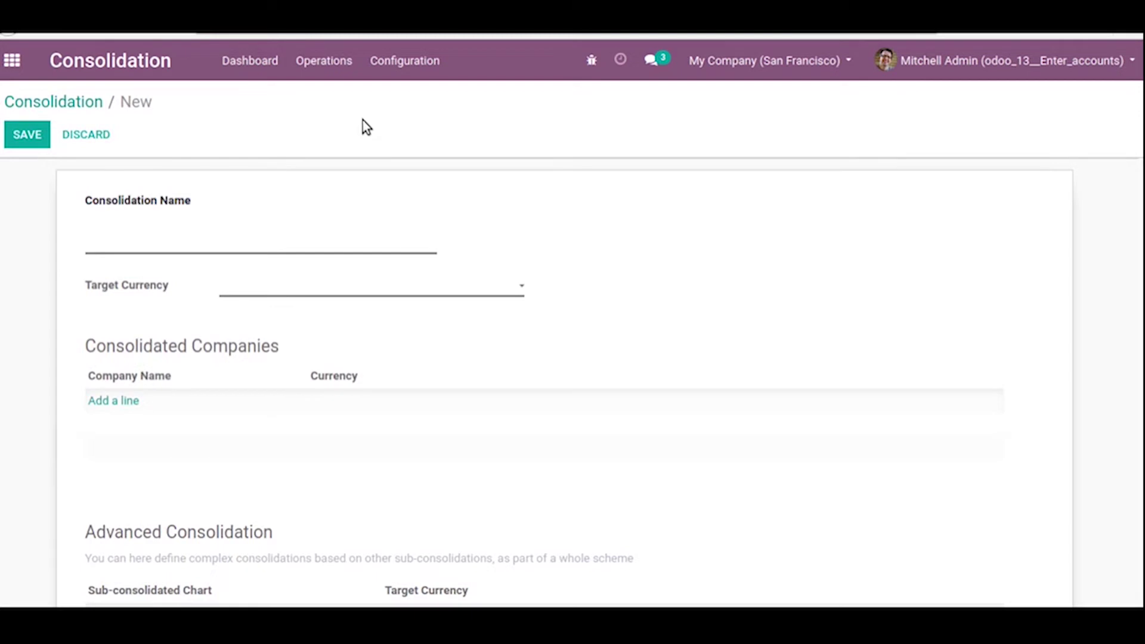
{"action": "left_click", "coordinate": [81, 104]}
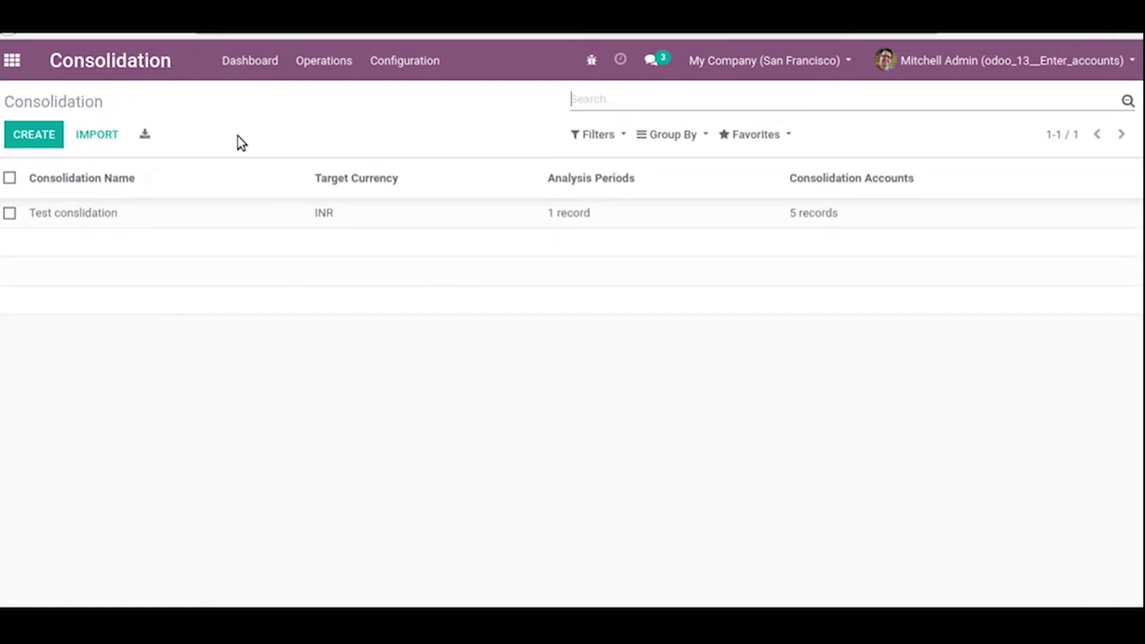
{"action": "left_click", "coordinate": [336, 222]}
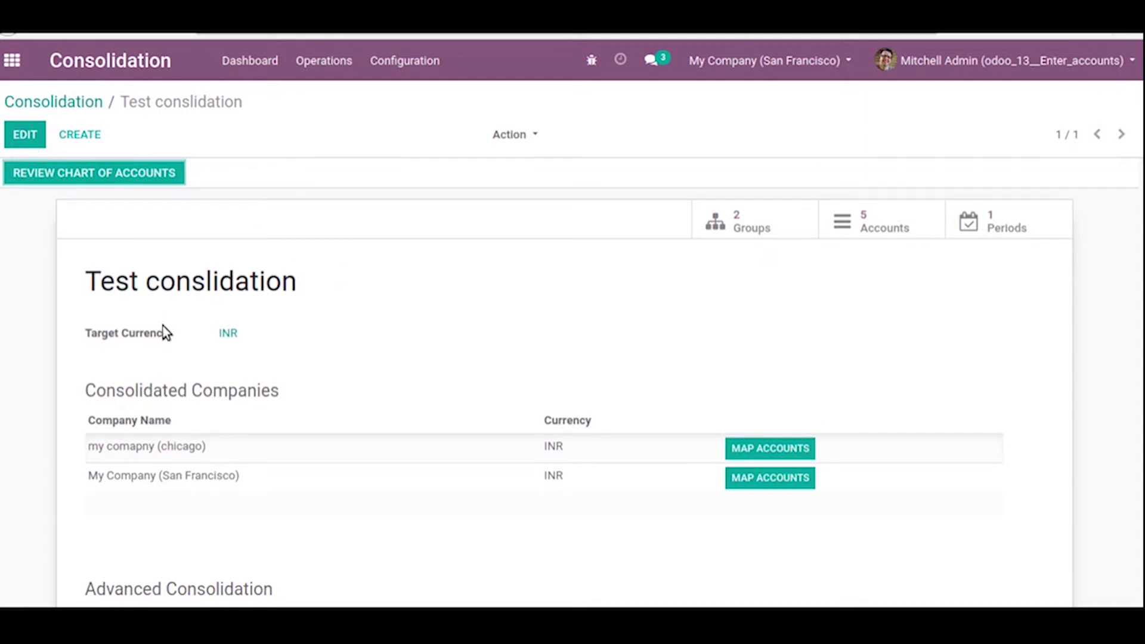
{"action": "mouse_move", "coordinate": [166, 333]}
{"action": "mouse_move", "coordinate": [113, 445]}
{"action": "mouse_move", "coordinate": [547, 422]}
{"action": "left_click", "coordinate": [24, 135]}
- Change the Test conslidation target currency to EUR and save
{"action": "left_click", "coordinate": [247, 358]}
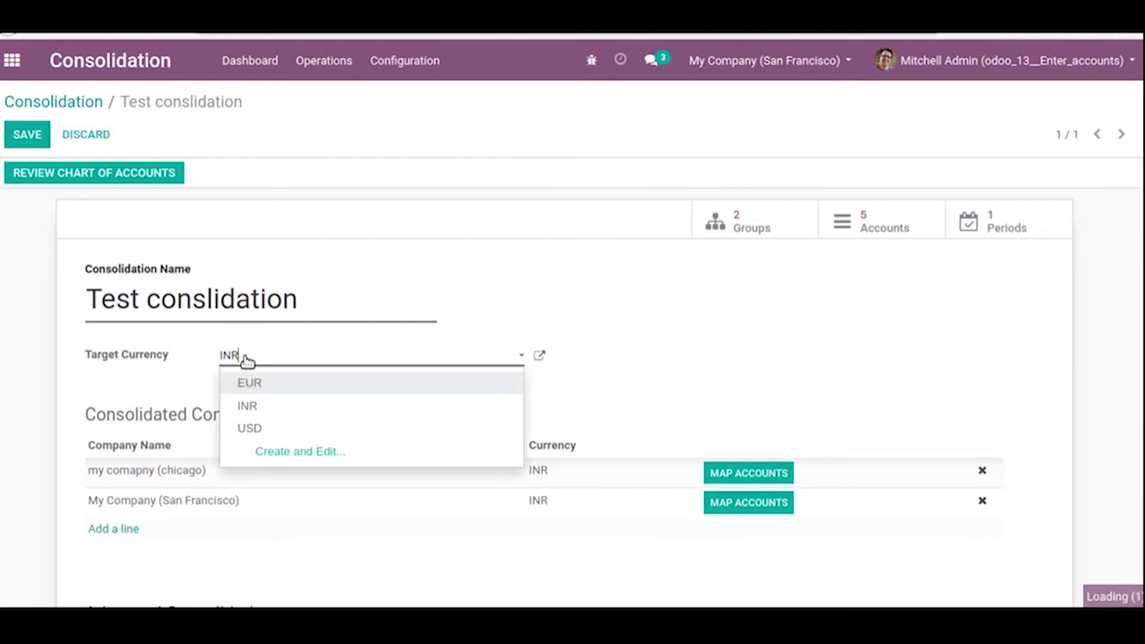
{"action": "left_click", "coordinate": [261, 383]}
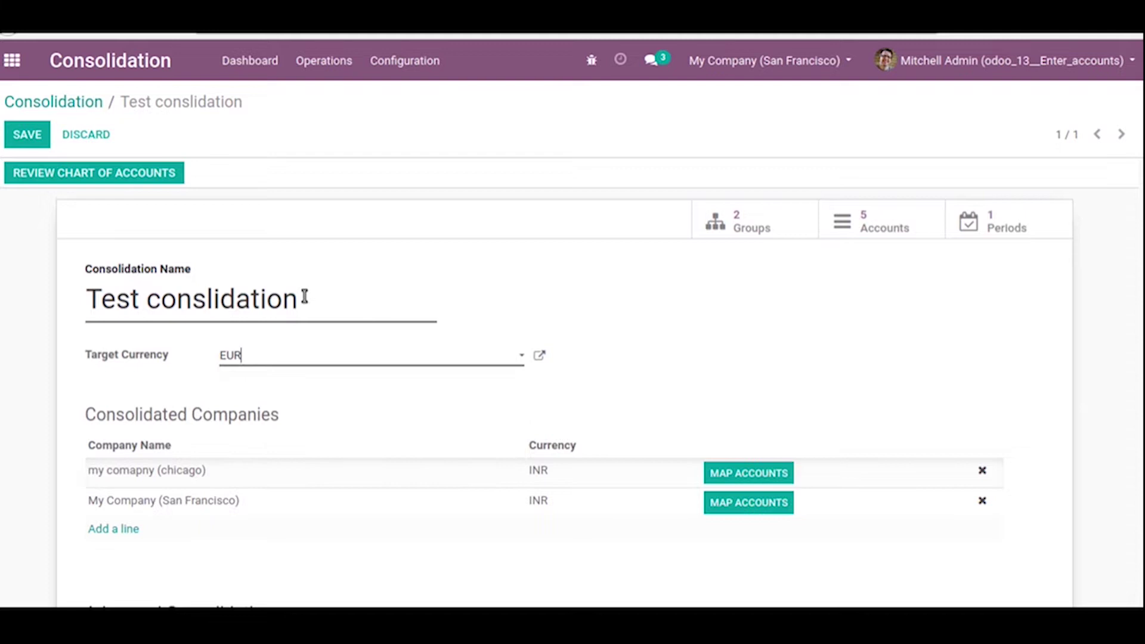
{"action": "left_click", "coordinate": [26, 134]}
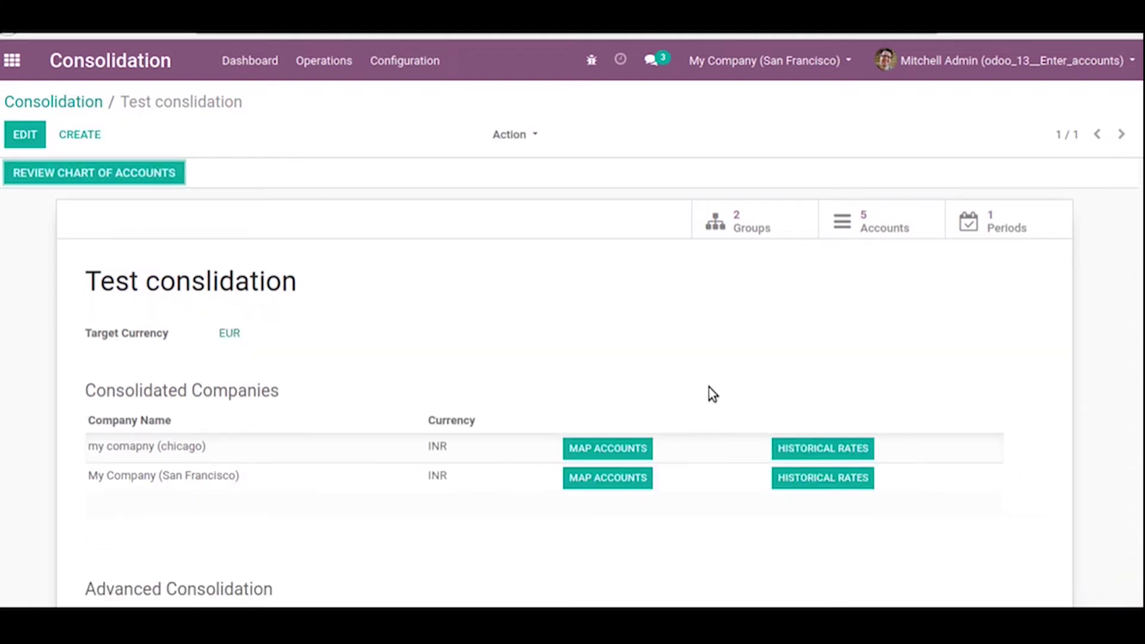
- Review the Chicago company's historical rates, then return to the Test conslidation setup
{"action": "left_click", "coordinate": [803, 445]}
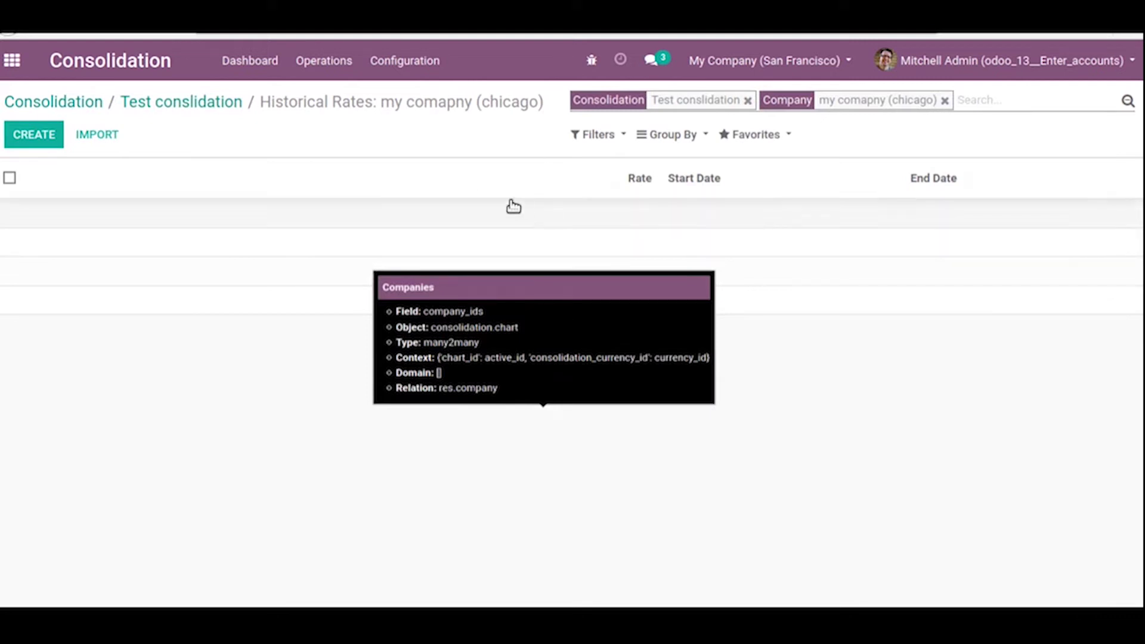
{"action": "left_click", "coordinate": [202, 102]}
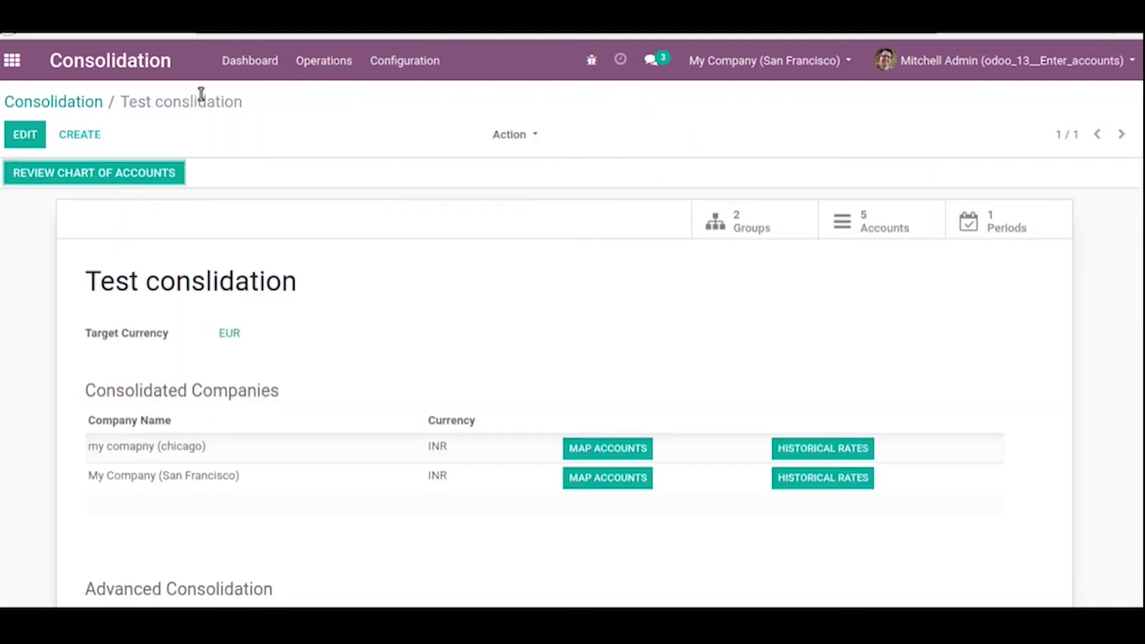
{"action": "scroll", "coordinate": [348, 260], "scroll_direction": "down", "scroll_amount": 1}
{"action": "scroll", "coordinate": [348, 261], "scroll_direction": "up", "scroll_amount": 1}
{"action": "left_click", "coordinate": [431, 66]}
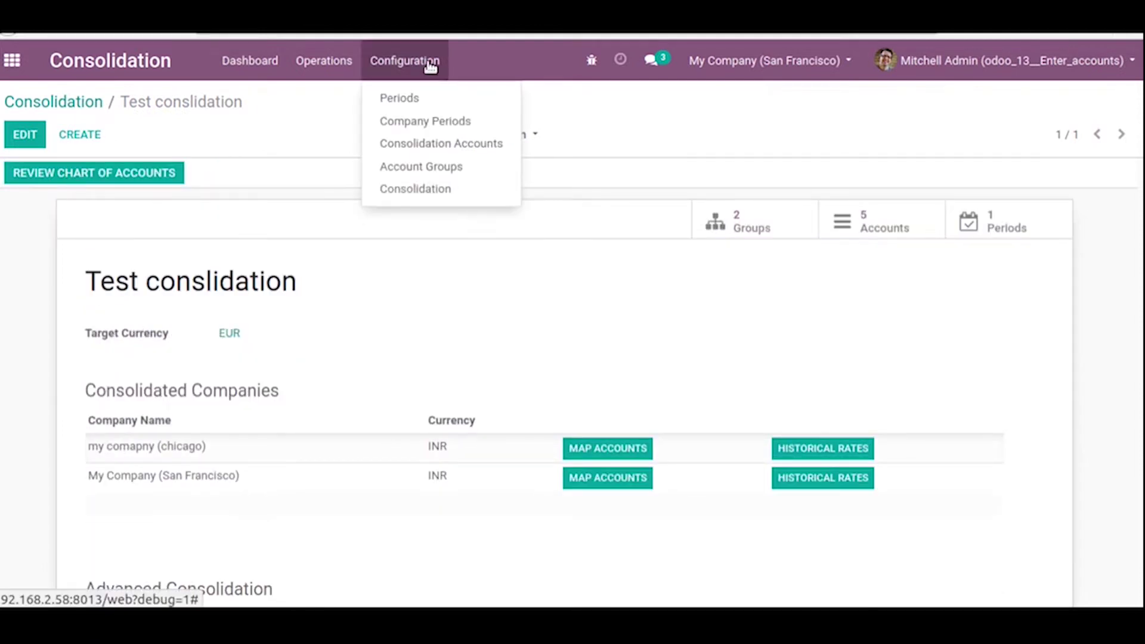
- Open the Test conslidation Jan-Mar 2020 analysis period in edit mode and scroll through its company periods
{"action": "left_click", "coordinate": [422, 111]}
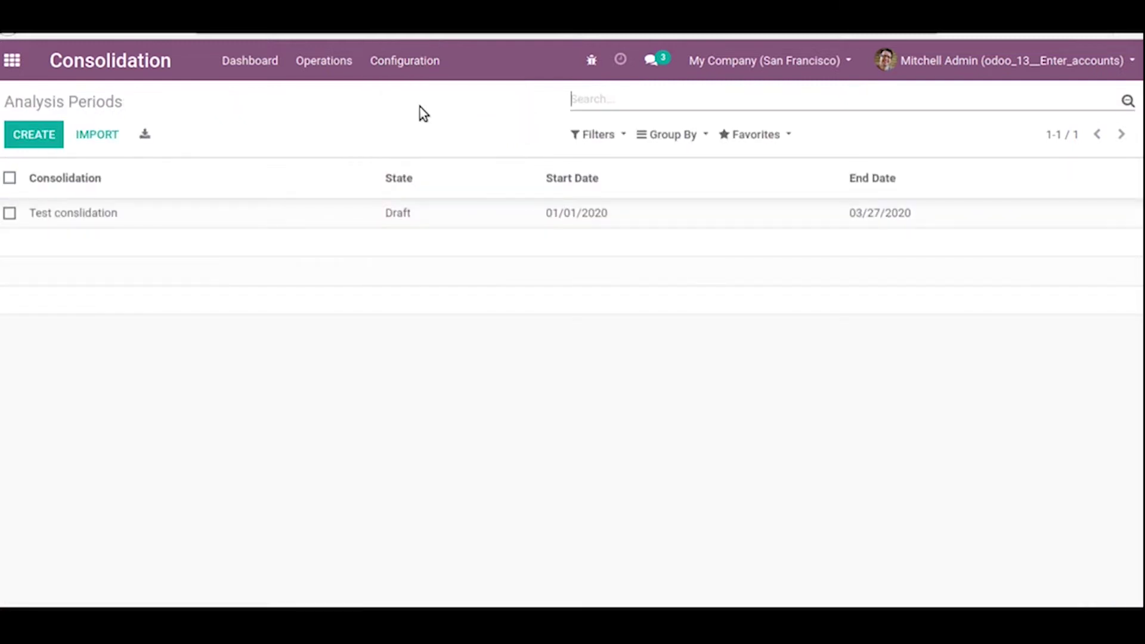
{"action": "left_click", "coordinate": [315, 209]}
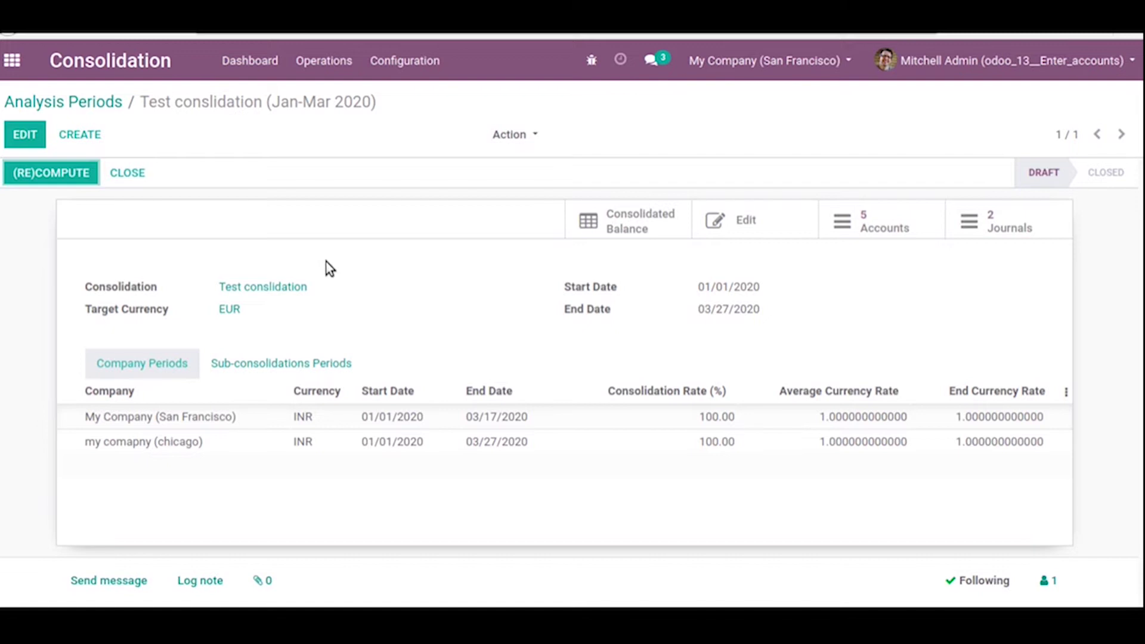
{"action": "left_click", "coordinate": [24, 134]}
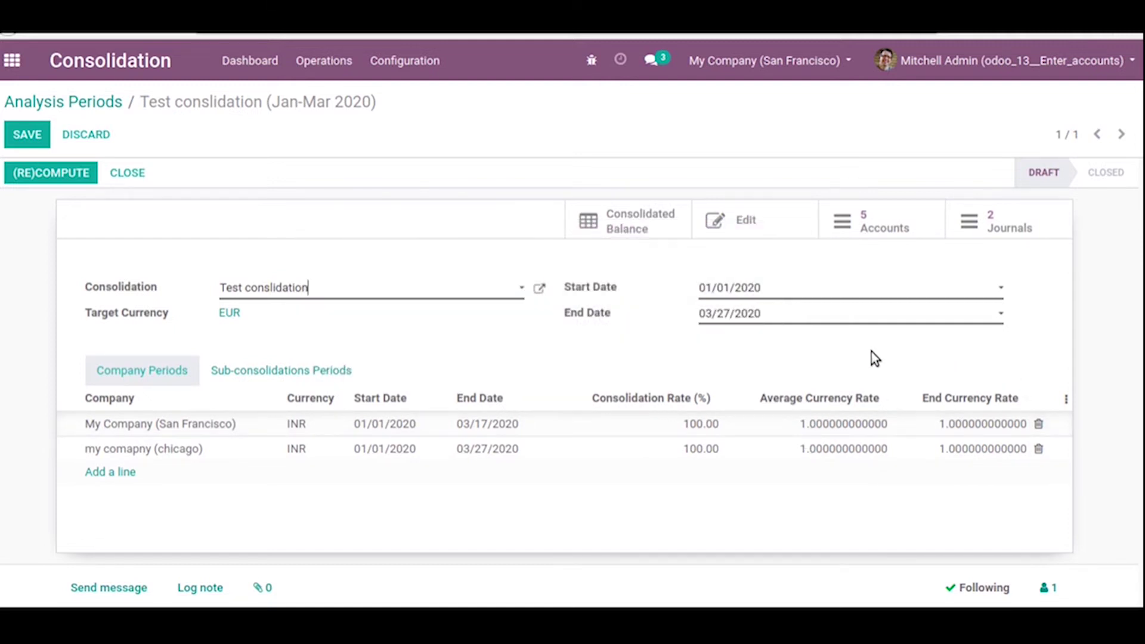
{"action": "scroll", "coordinate": [593, 366], "scroll_direction": "down", "scroll_amount": 2}
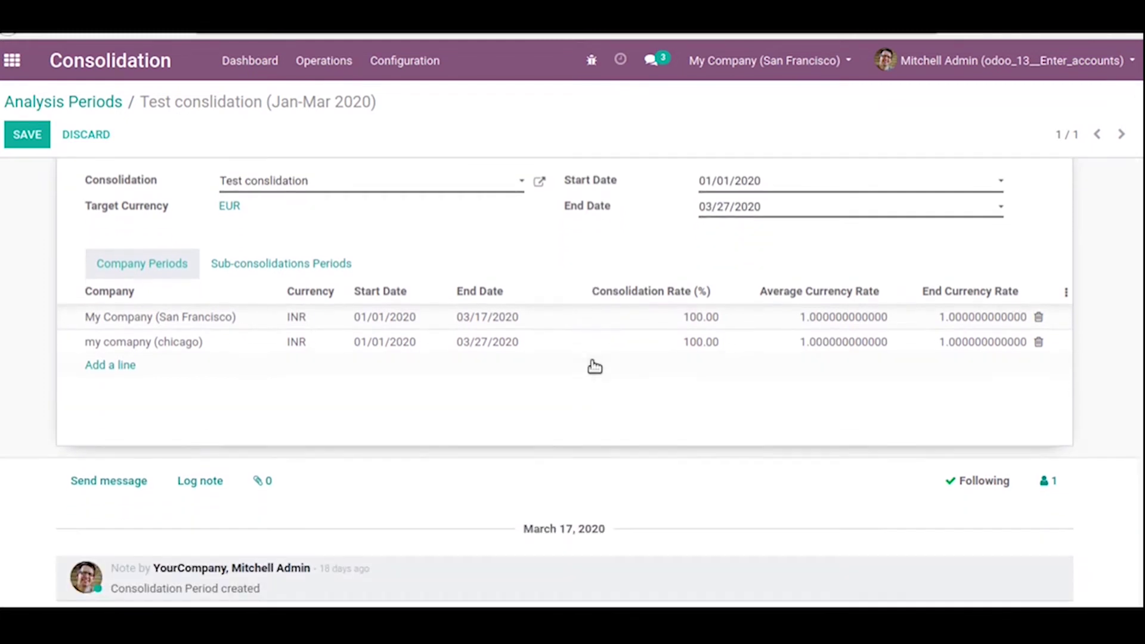
{"action": "scroll", "coordinate": [593, 366], "scroll_direction": "up", "scroll_amount": 2}
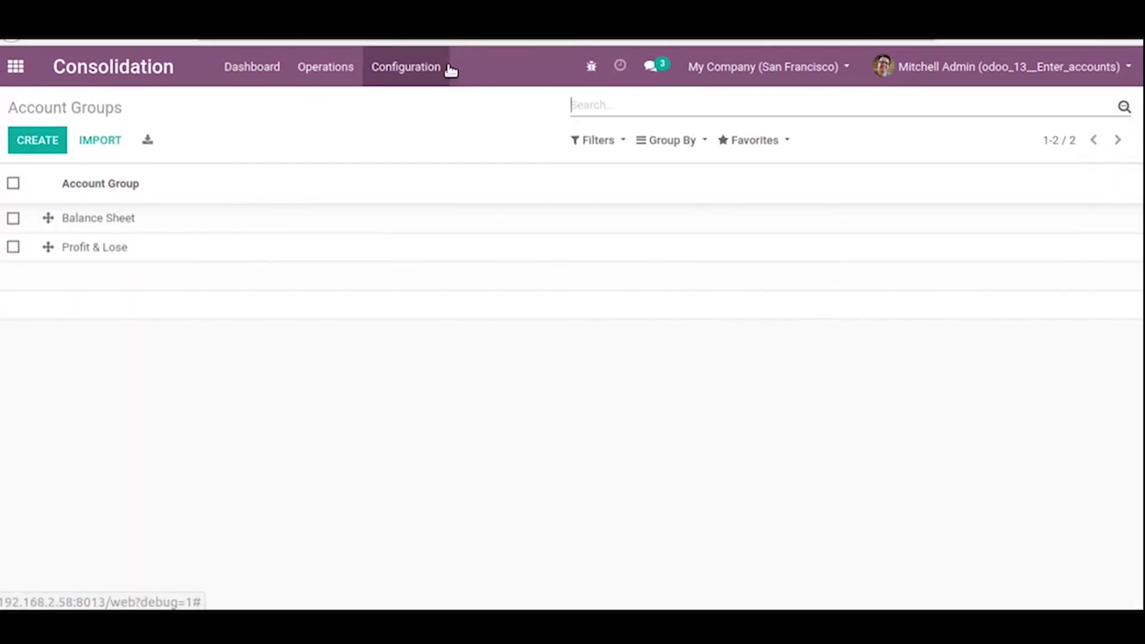
{"action": "left_click", "coordinate": [439, 71]}
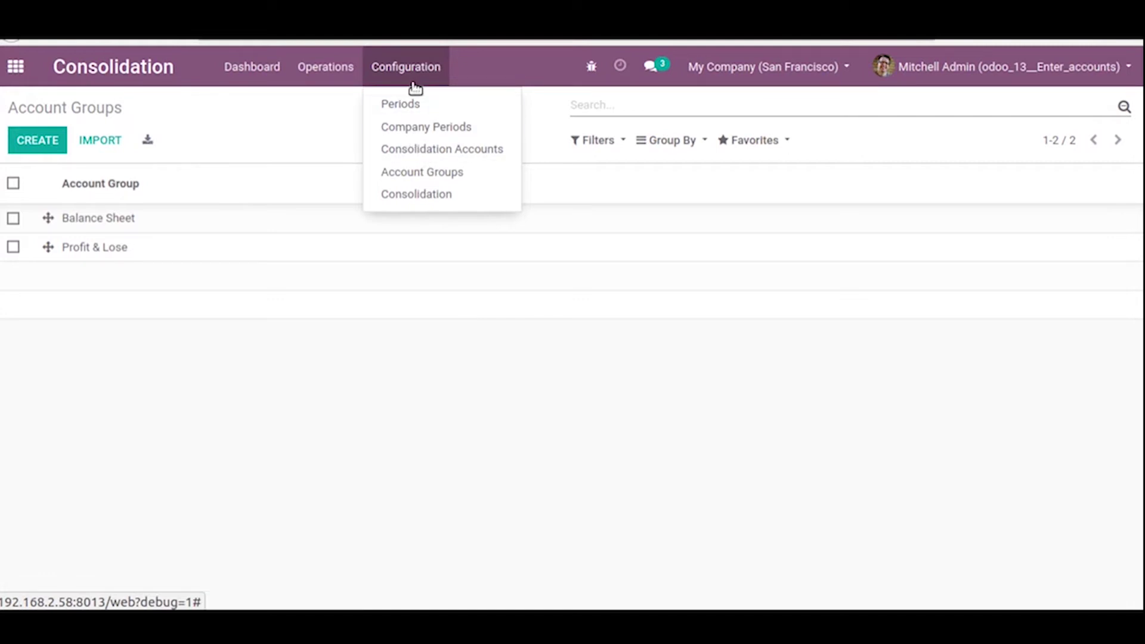
- Edit the Balance Sheet account group, check its parent options without choosing, and view Subgroups
{"action": "left_click", "coordinate": [442, 172]}
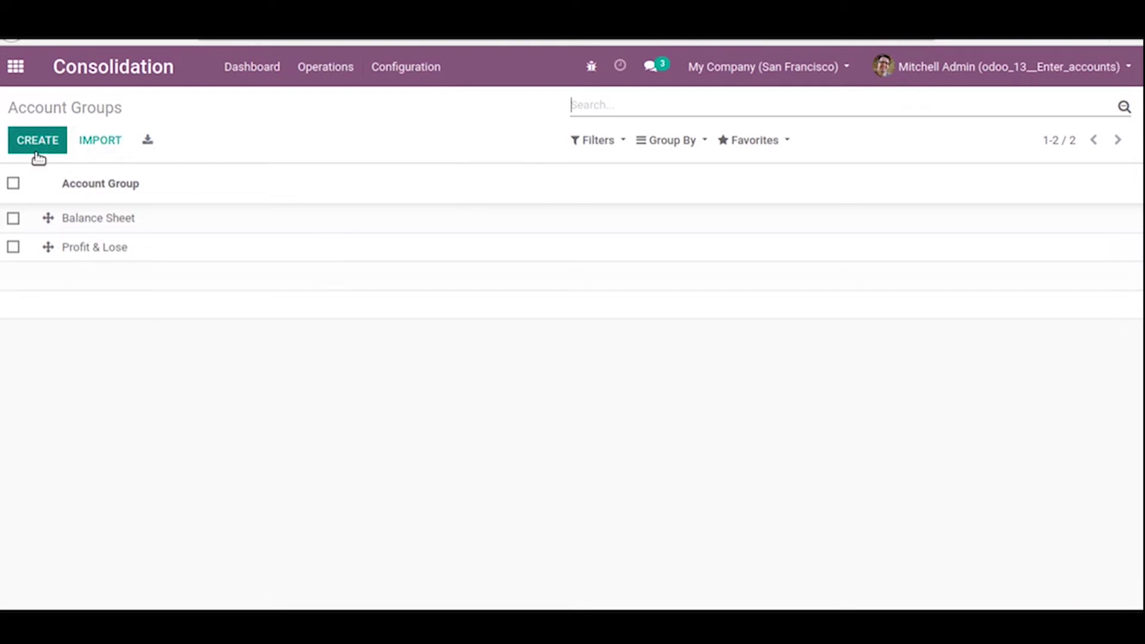
{"action": "left_click", "coordinate": [125, 221]}
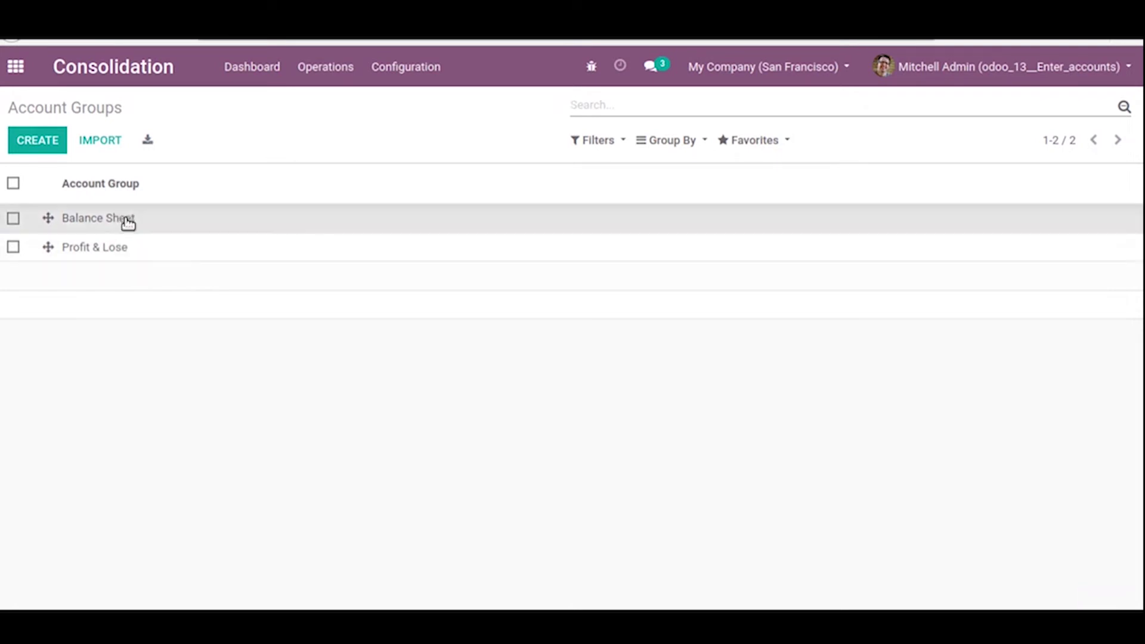
{"action": "left_click", "coordinate": [24, 142]}
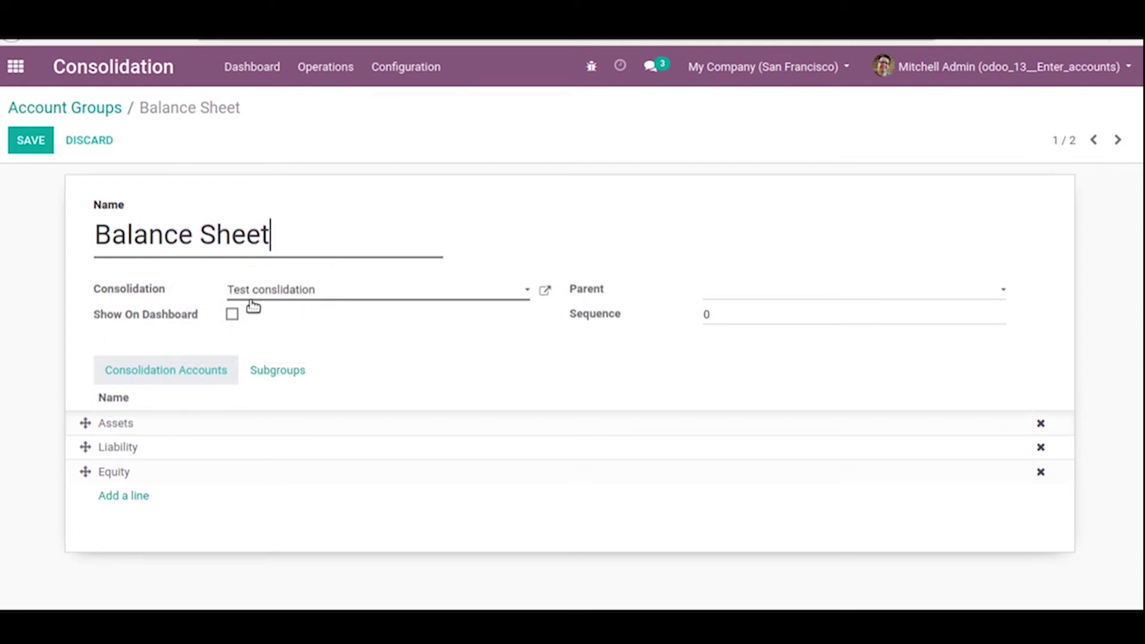
{"action": "left_click", "coordinate": [750, 300]}
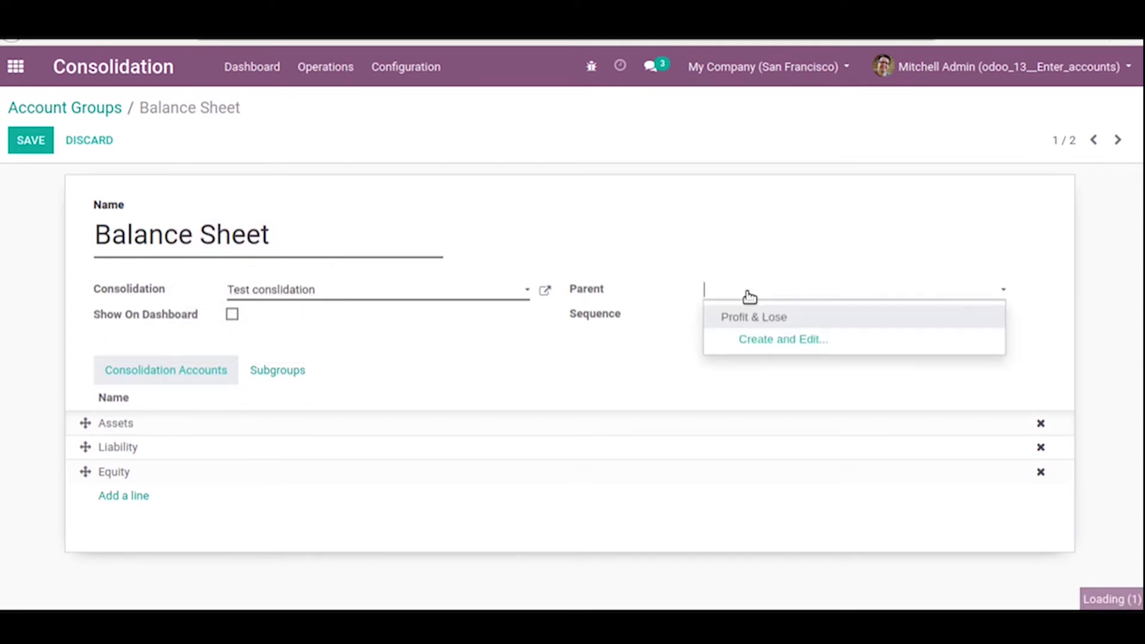
{"action": "left_click", "coordinate": [767, 250]}
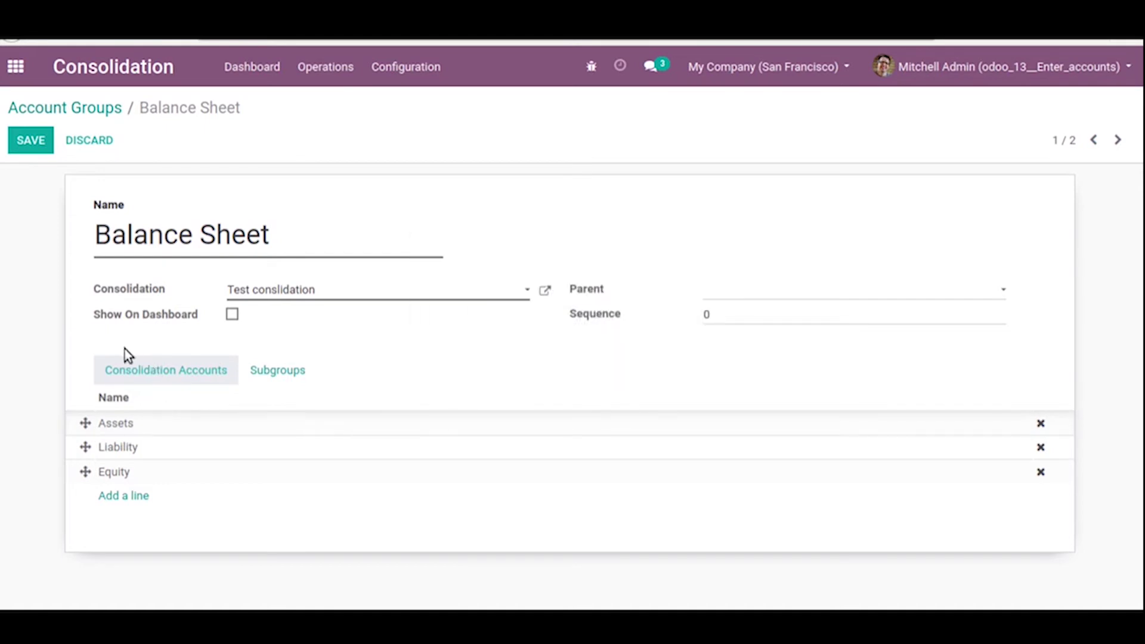
{"action": "mouse_move", "coordinate": [138, 422]}
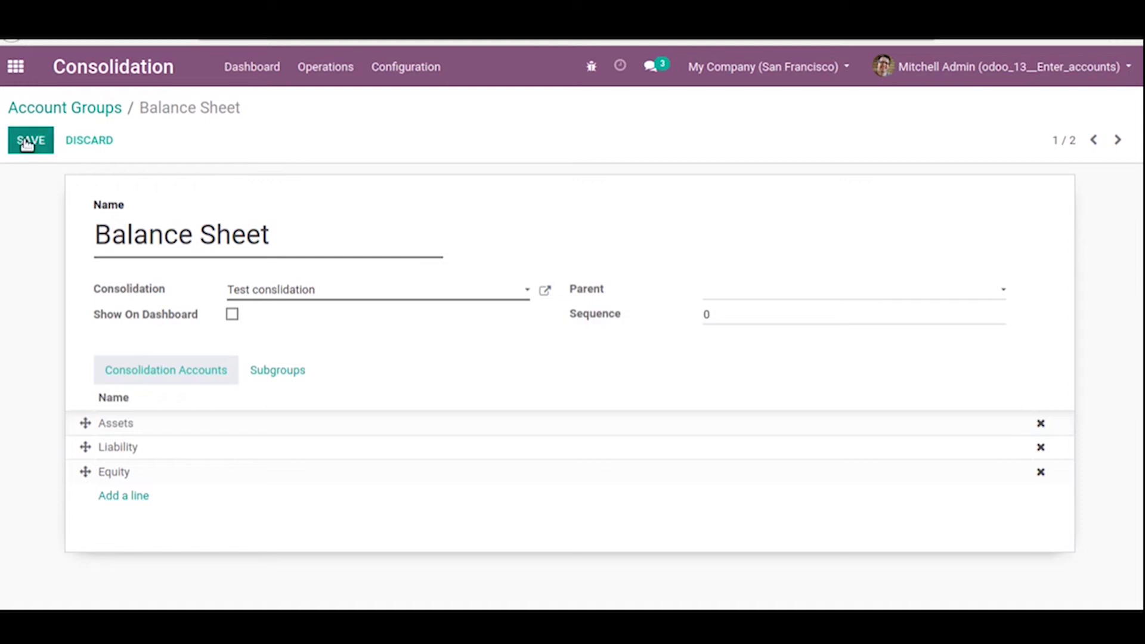
{"action": "left_click", "coordinate": [280, 375]}
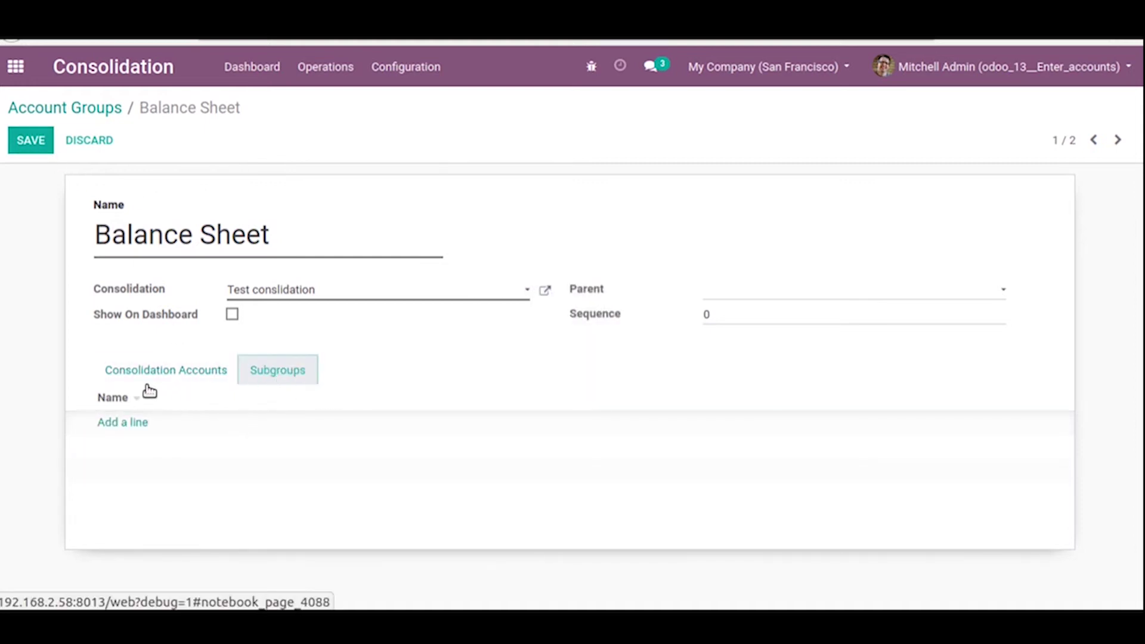
- Discard a new subgroup form and save Balance Sheet with no subgroups
{"action": "left_click", "coordinate": [114, 422]}
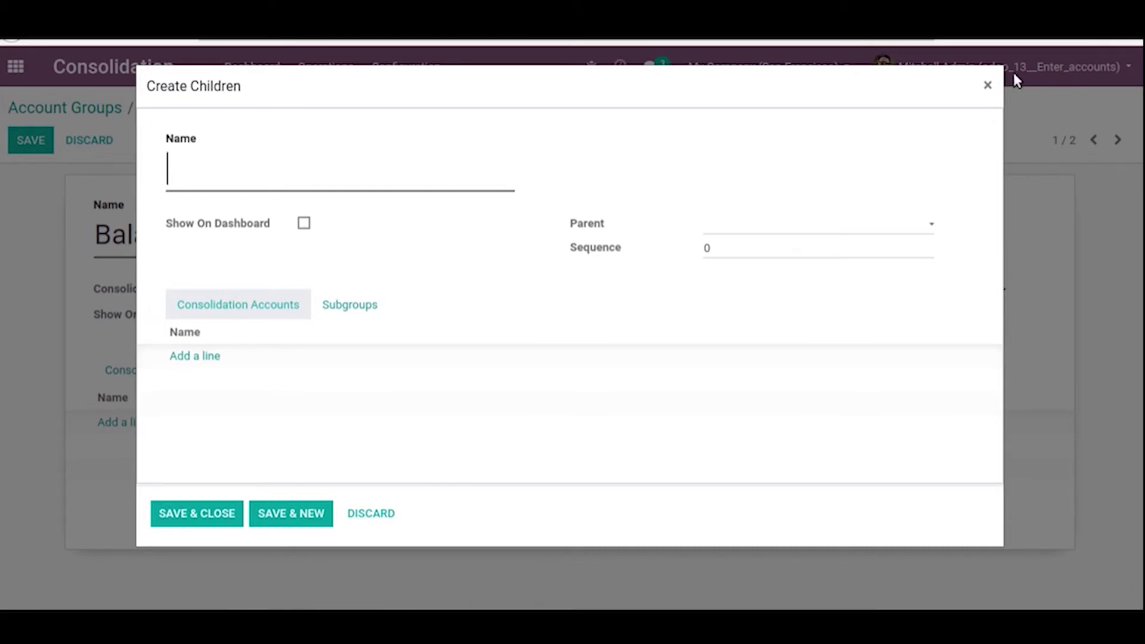
{"action": "left_click", "coordinate": [988, 84]}
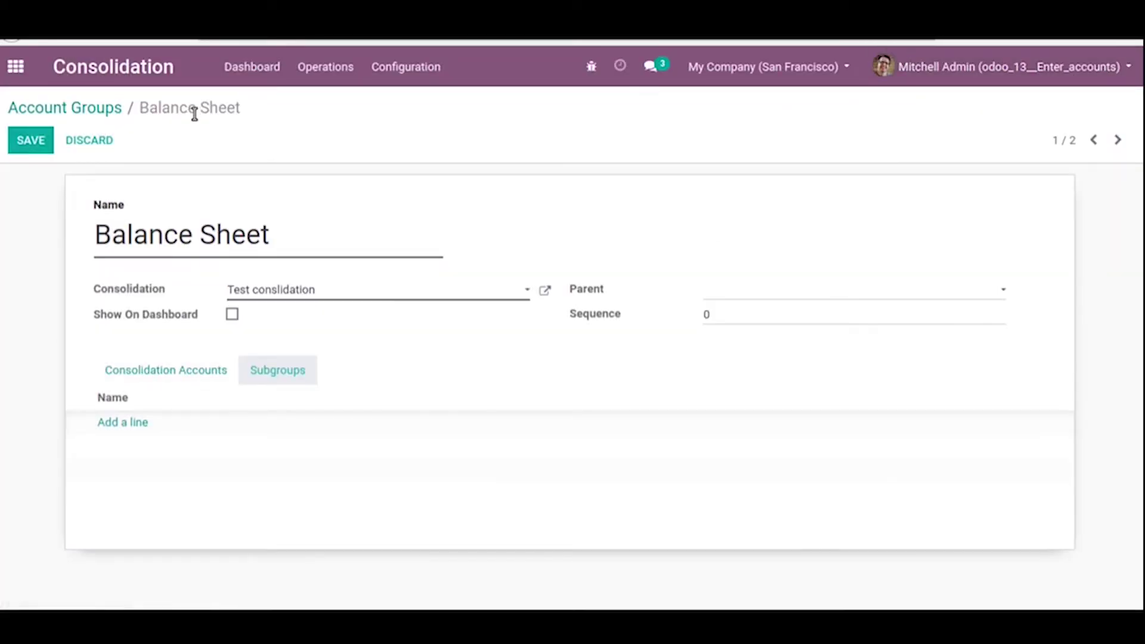
{"action": "left_click", "coordinate": [48, 139]}
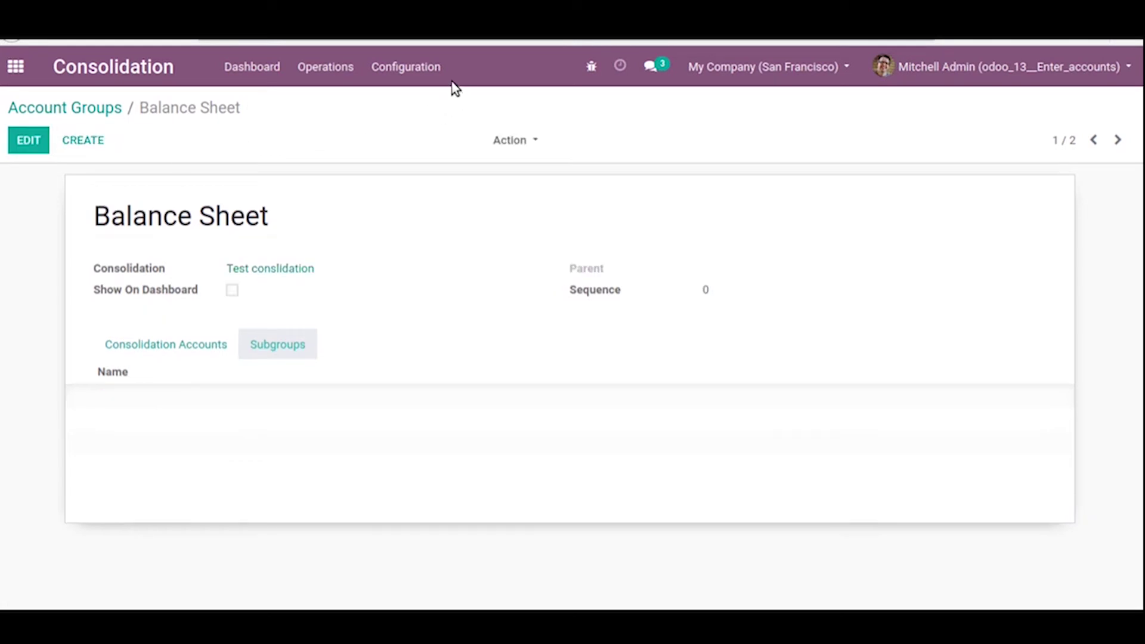
{"action": "left_click", "coordinate": [433, 84]}
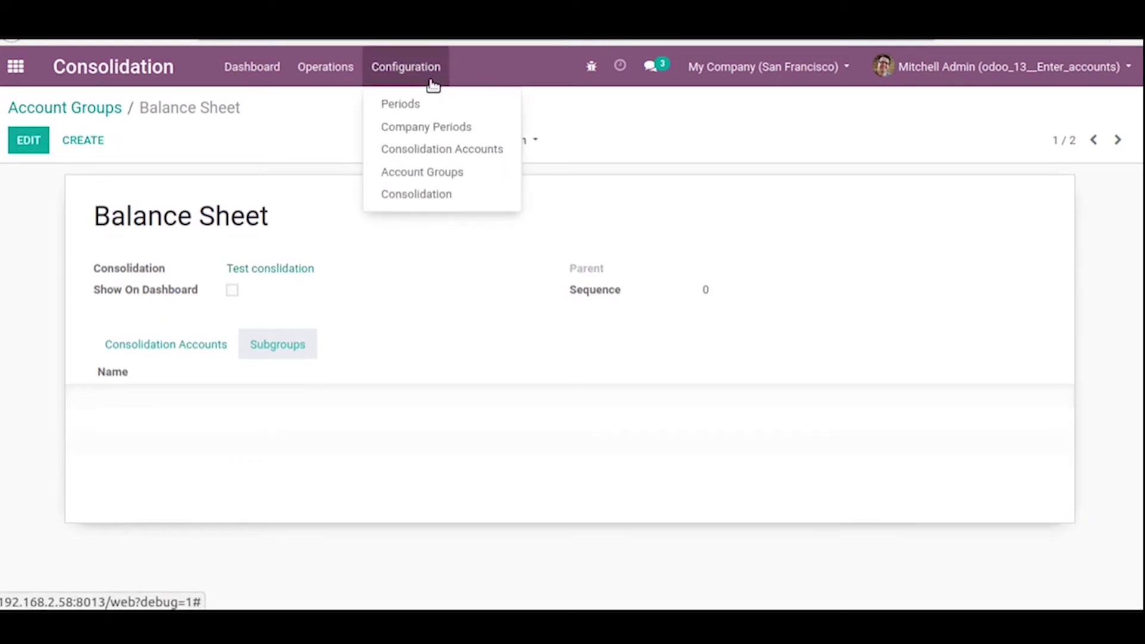
- Open the Balance Sheet / Assets consolidation account in edit mode and select its name
{"action": "left_click", "coordinate": [442, 149]}
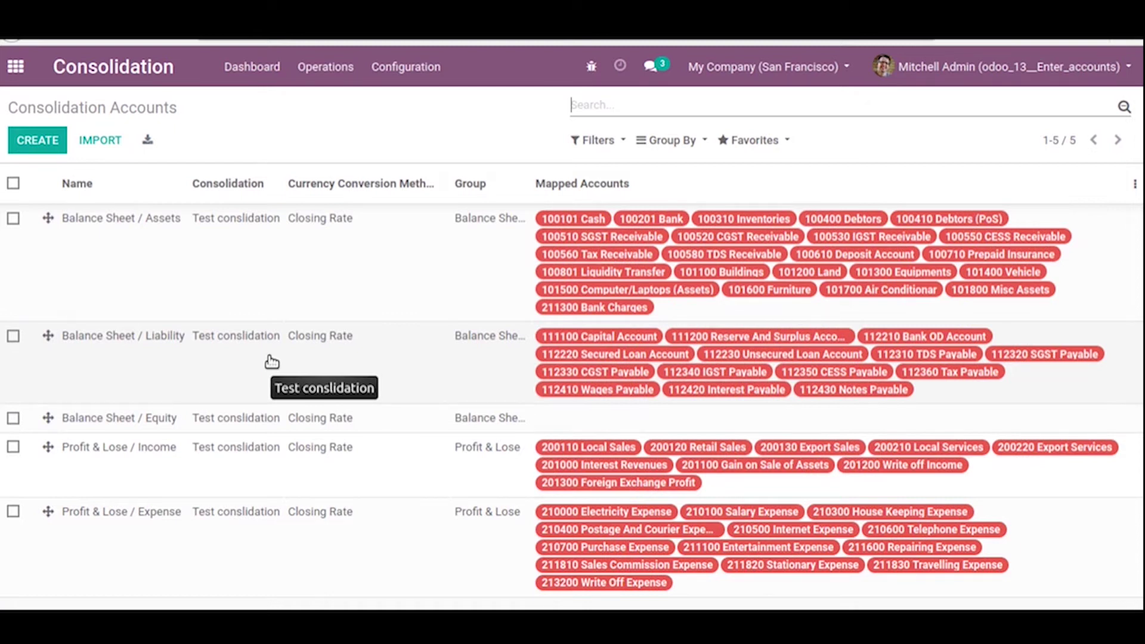
{"action": "left_click", "coordinate": [156, 222]}
{"action": "left_click", "coordinate": [24, 143]}
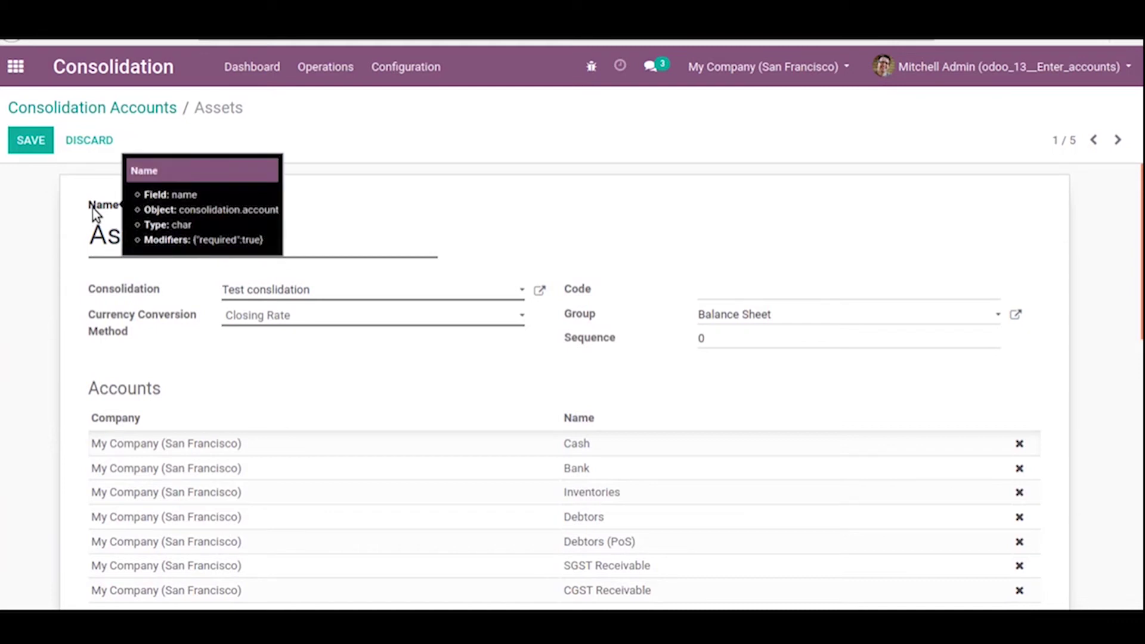
{"action": "left_click", "coordinate": [103, 248]}
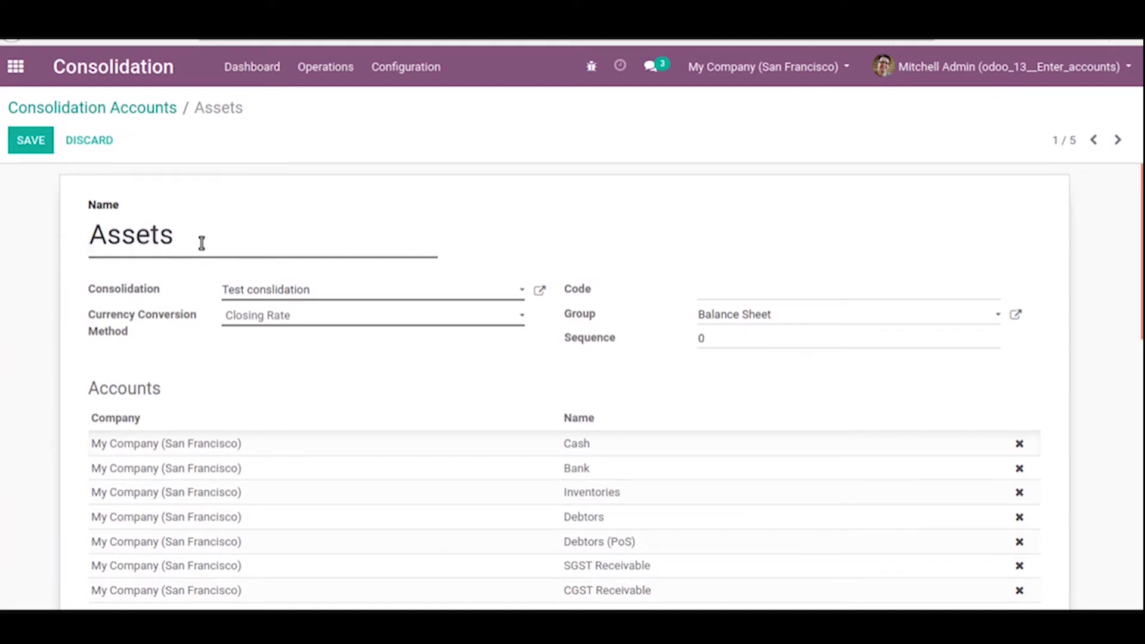
{"action": "left_click_drag", "start_coordinate": [187, 234], "coordinate": [108, 238]}
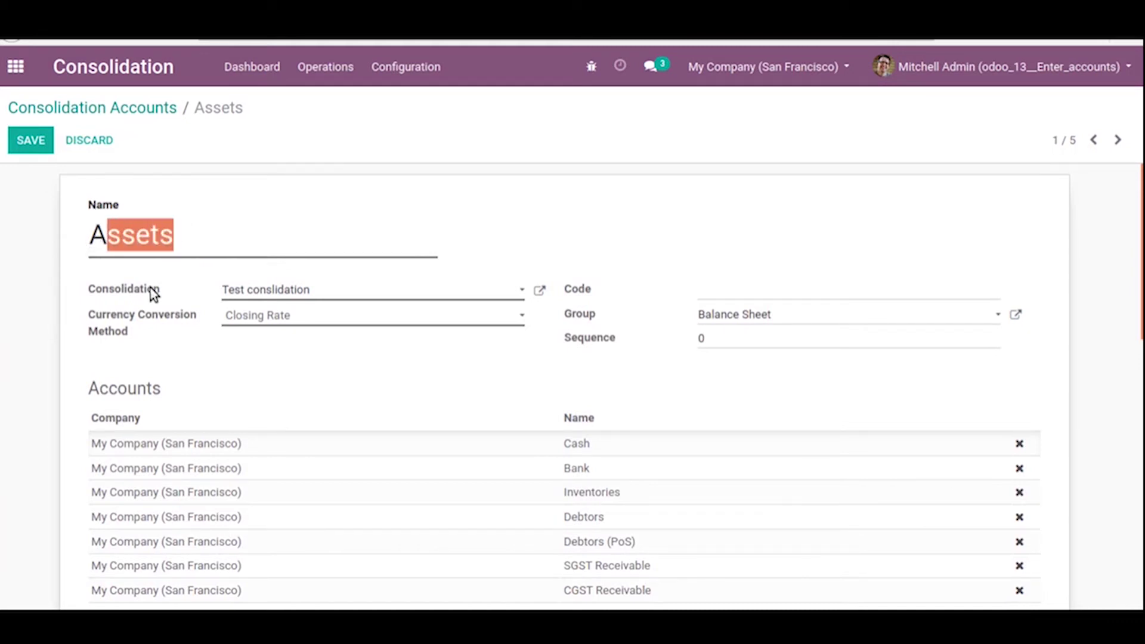
- Keep Closing Rate as the currency conversion method and scroll through the mapped accounts
{"action": "mouse_move", "coordinate": [156, 293]}
{"action": "left_click", "coordinate": [287, 318]}
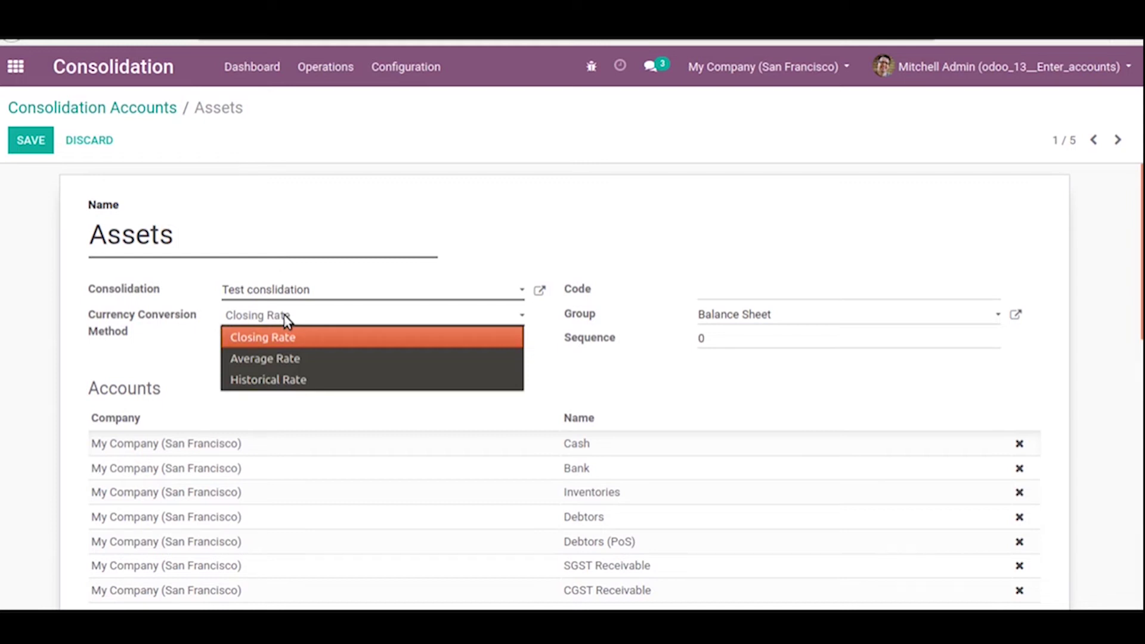
{"action": "left_click", "coordinate": [721, 306]}
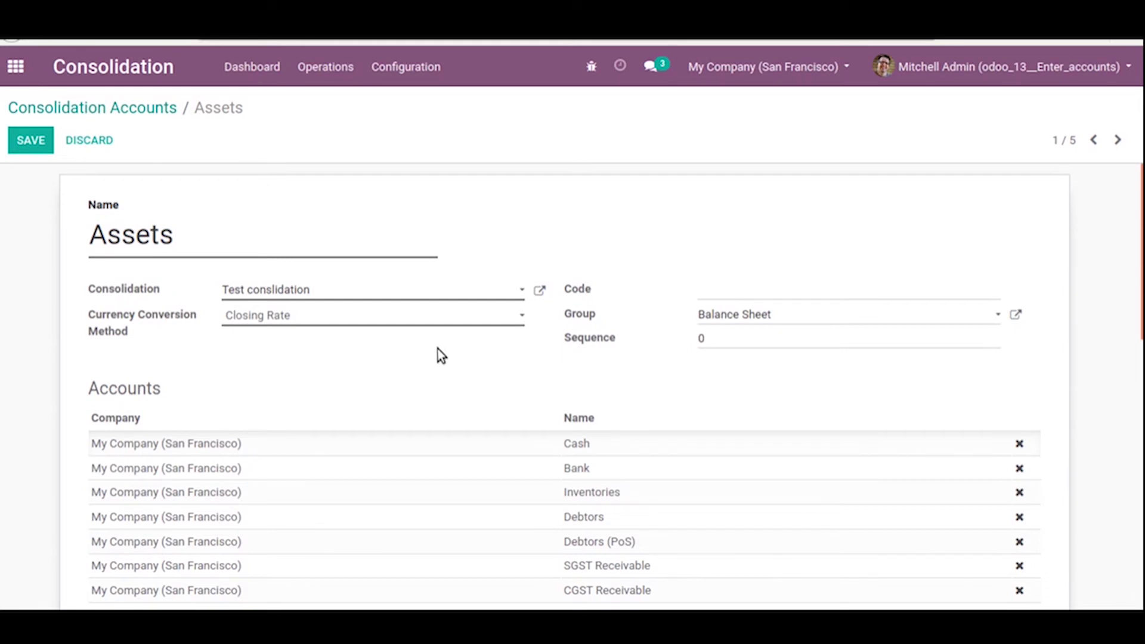
{"action": "scroll", "coordinate": [206, 477], "scroll_direction": "down", "scroll_amount": 2}
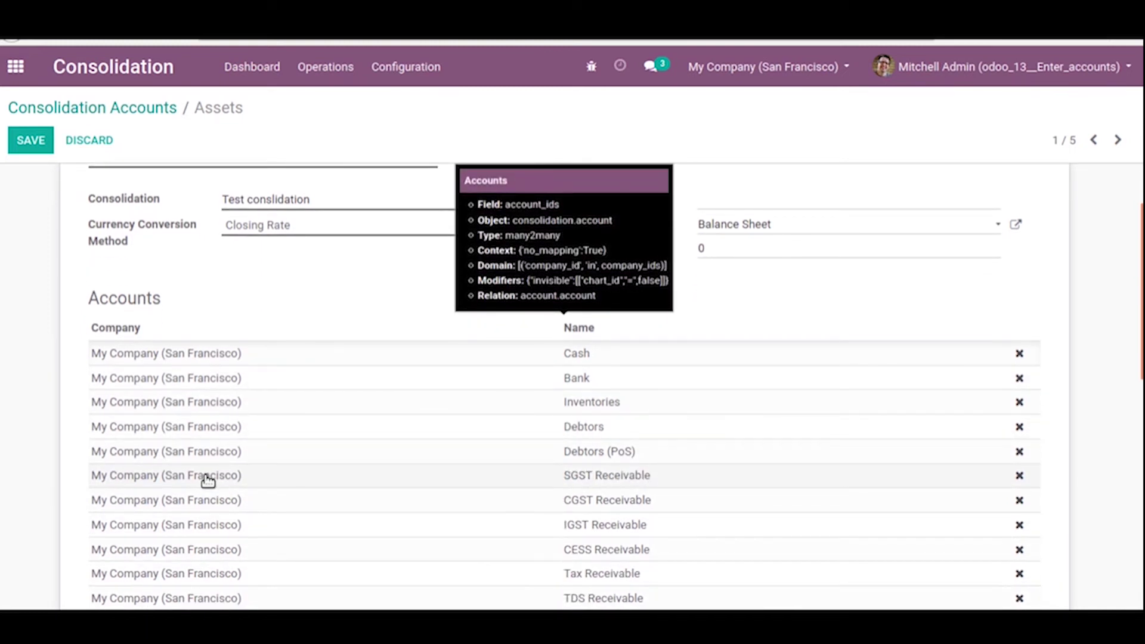
{"action": "scroll", "coordinate": [315, 293], "scroll_direction": "up", "scroll_amount": 2}
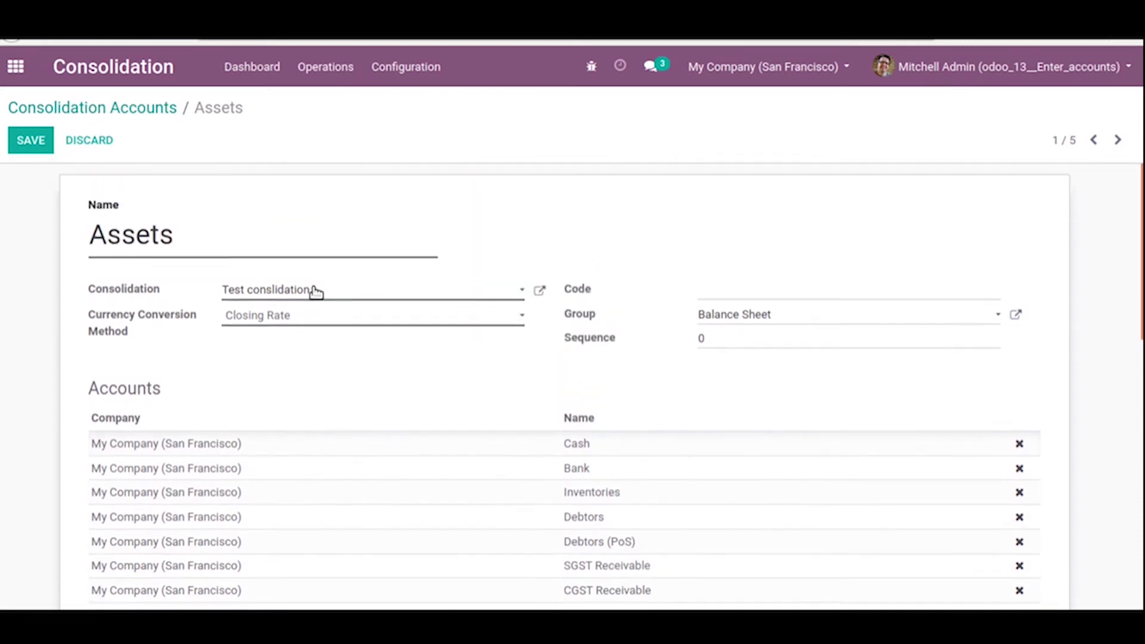
{"action": "scroll", "coordinate": [321, 460], "scroll_direction": "down", "scroll_amount": 4}
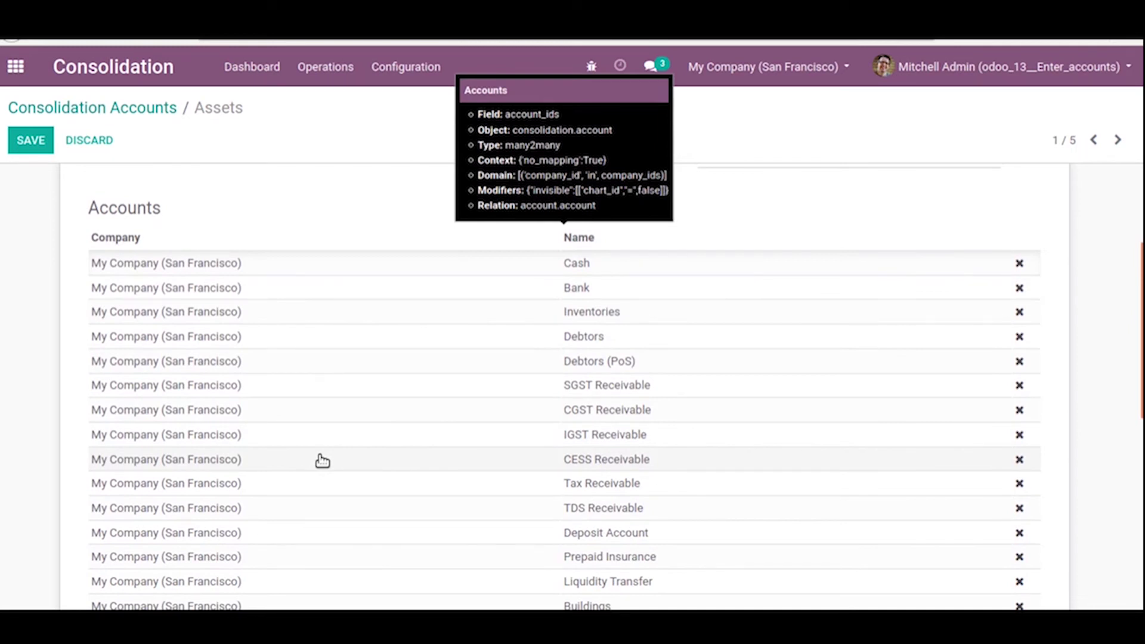
{"action": "scroll", "coordinate": [322, 460], "scroll_direction": "down", "scroll_amount": 6}
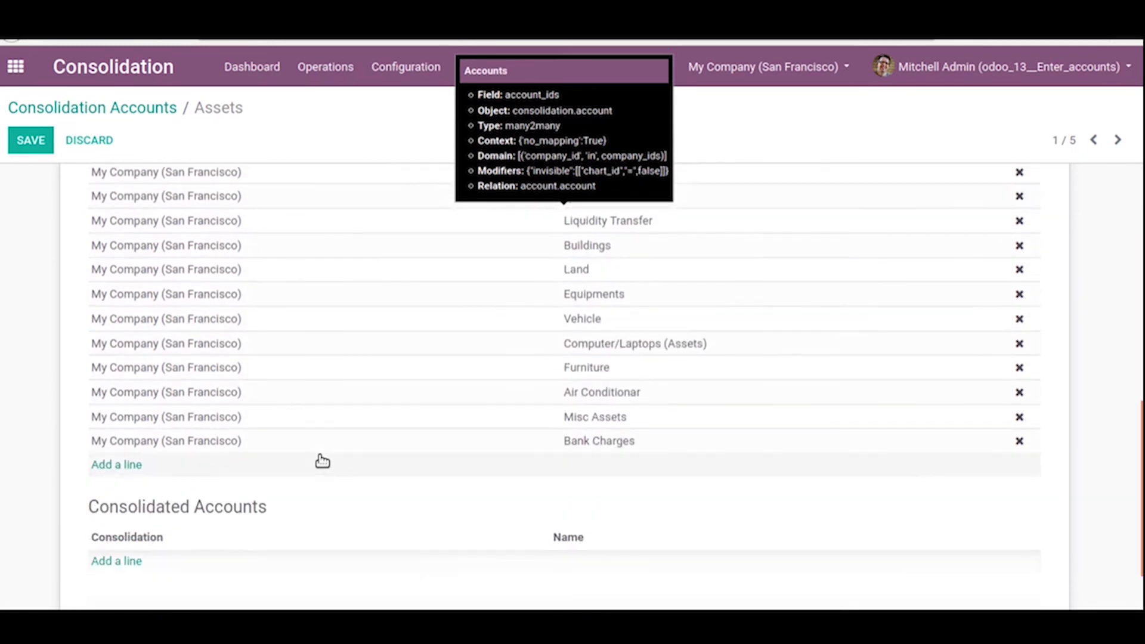
- Filter addable accounts to Assets, cancel without adding any, and save the Assets account
{"action": "left_click", "coordinate": [122, 469]}
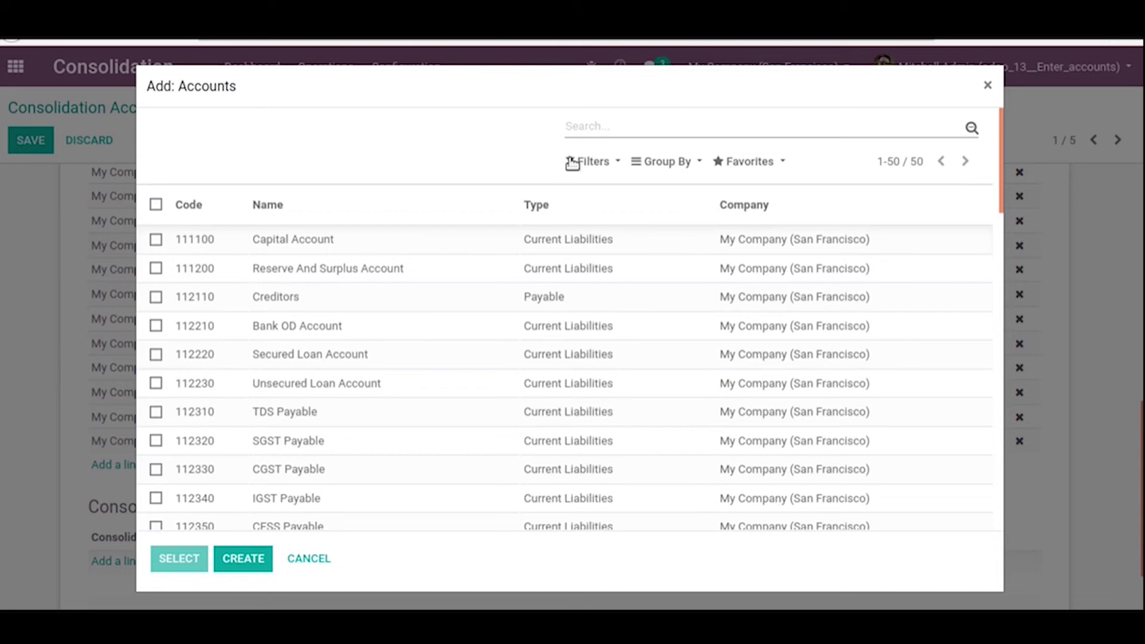
{"action": "left_click", "coordinate": [596, 162]}
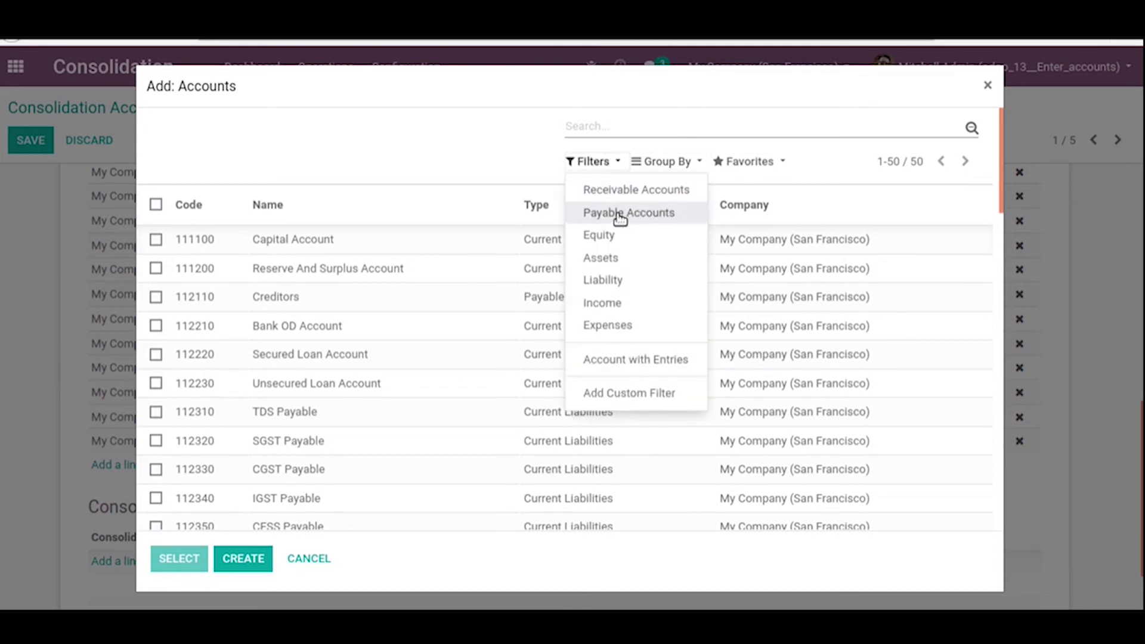
{"action": "left_click", "coordinate": [621, 257]}
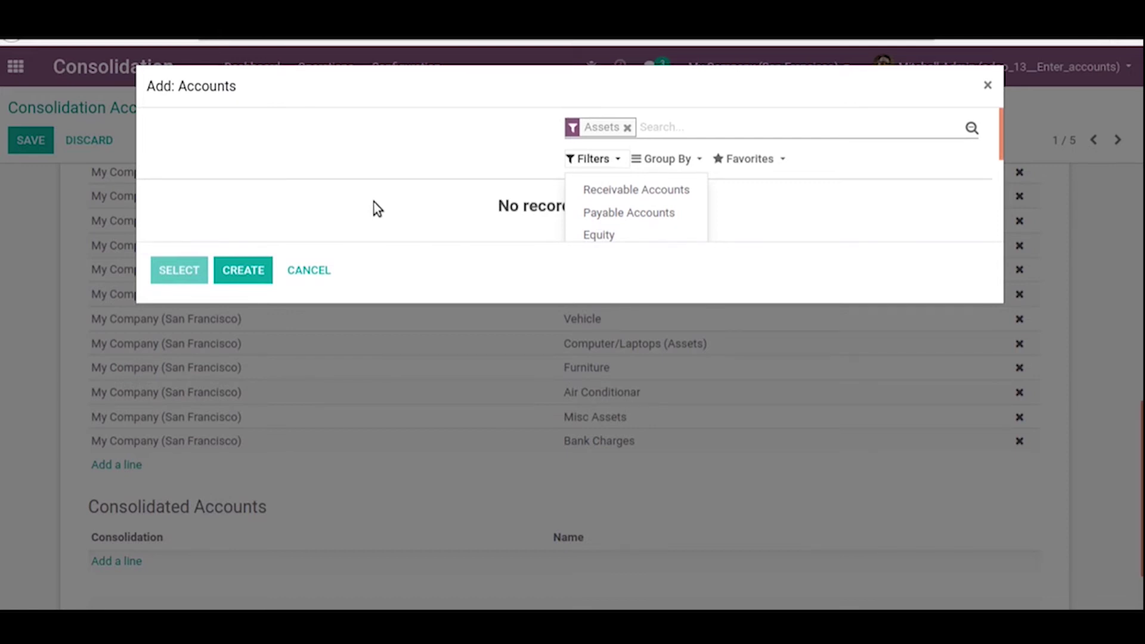
{"action": "left_click", "coordinate": [321, 273]}
{"action": "scroll", "coordinate": [467, 312], "scroll_direction": "up", "scroll_amount": 10}
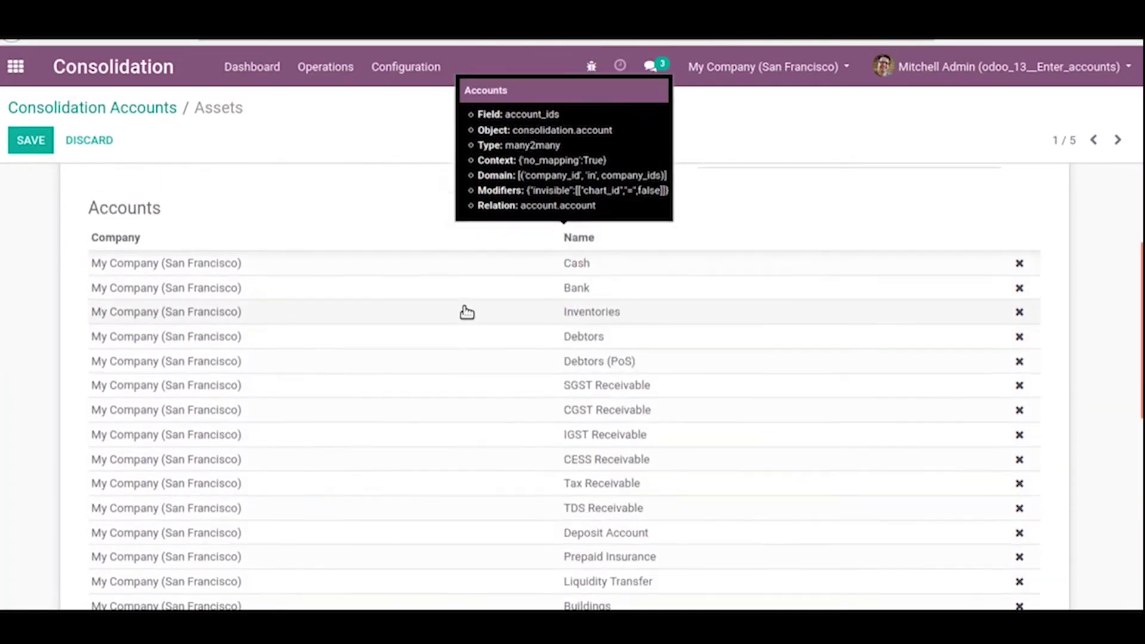
{"action": "left_click", "coordinate": [33, 143]}
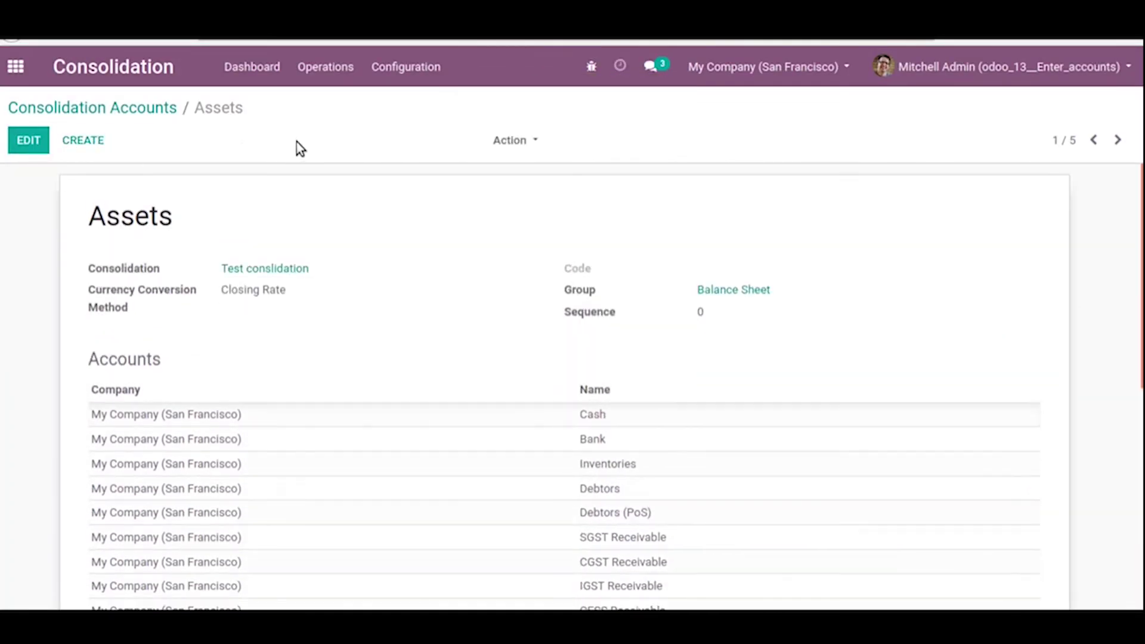
- Edit My Company (San Francisco)'s Jan-Mar 2020 company period and select its End Rate value
{"action": "left_click", "coordinate": [401, 67]}
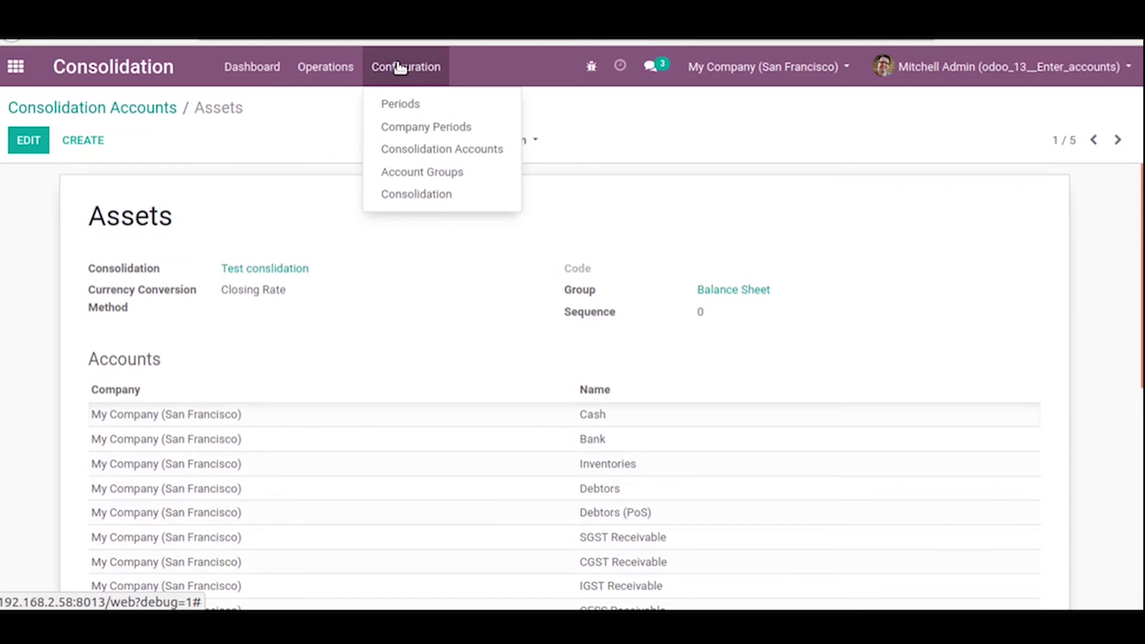
{"action": "left_click", "coordinate": [443, 126]}
{"action": "left_click", "coordinate": [257, 219]}
{"action": "left_click", "coordinate": [28, 141]}
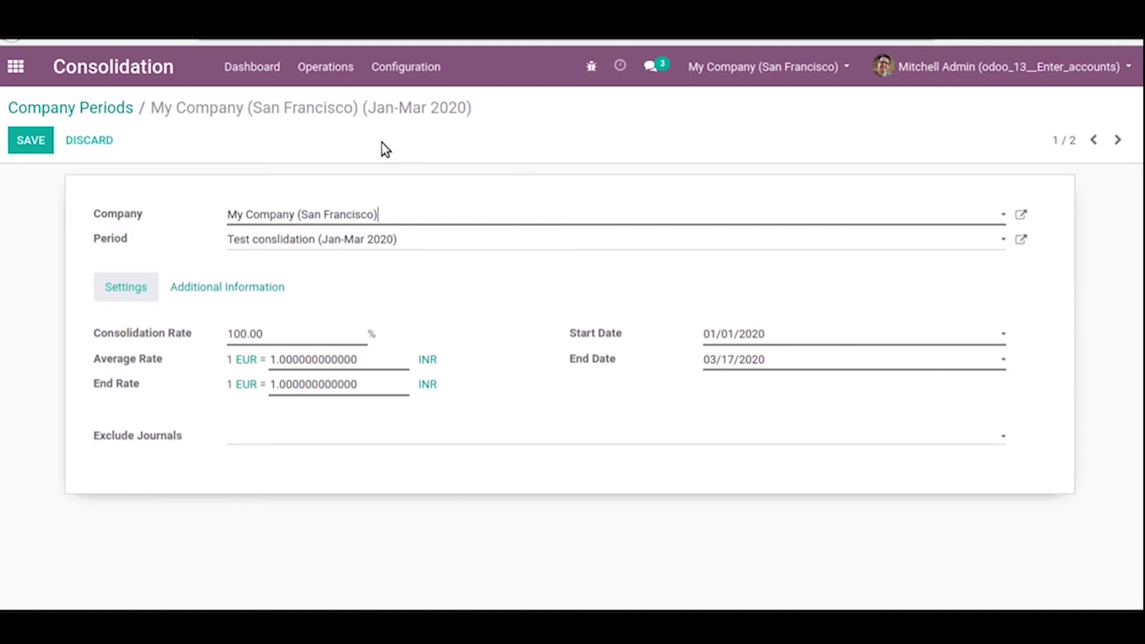
{"action": "left_click", "coordinate": [425, 73]}
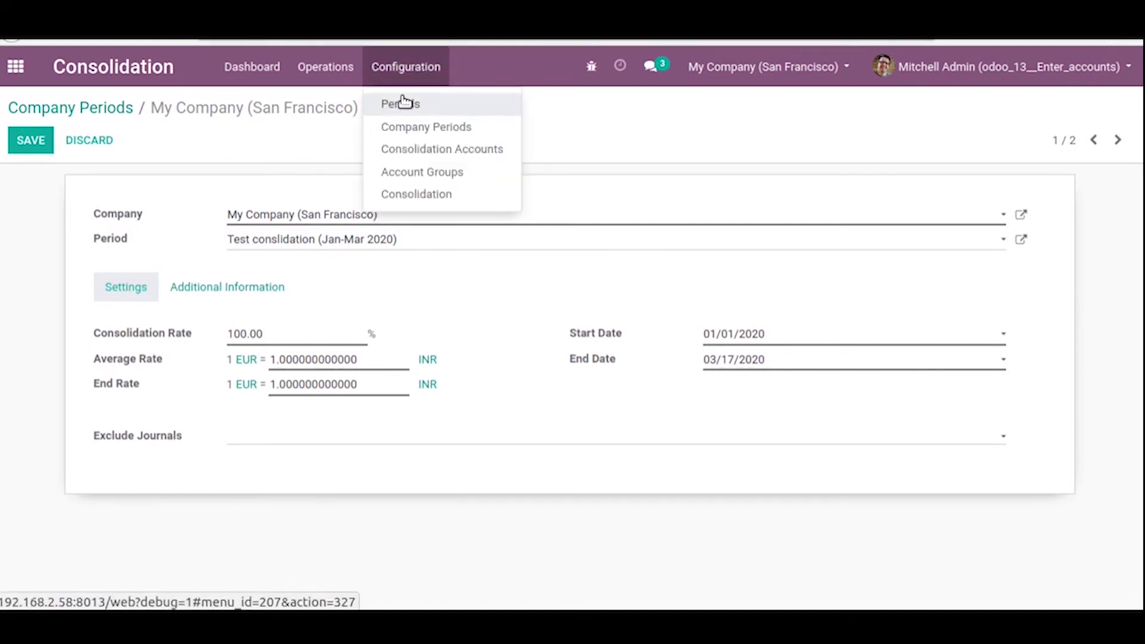
{"action": "left_click", "coordinate": [471, 272]}
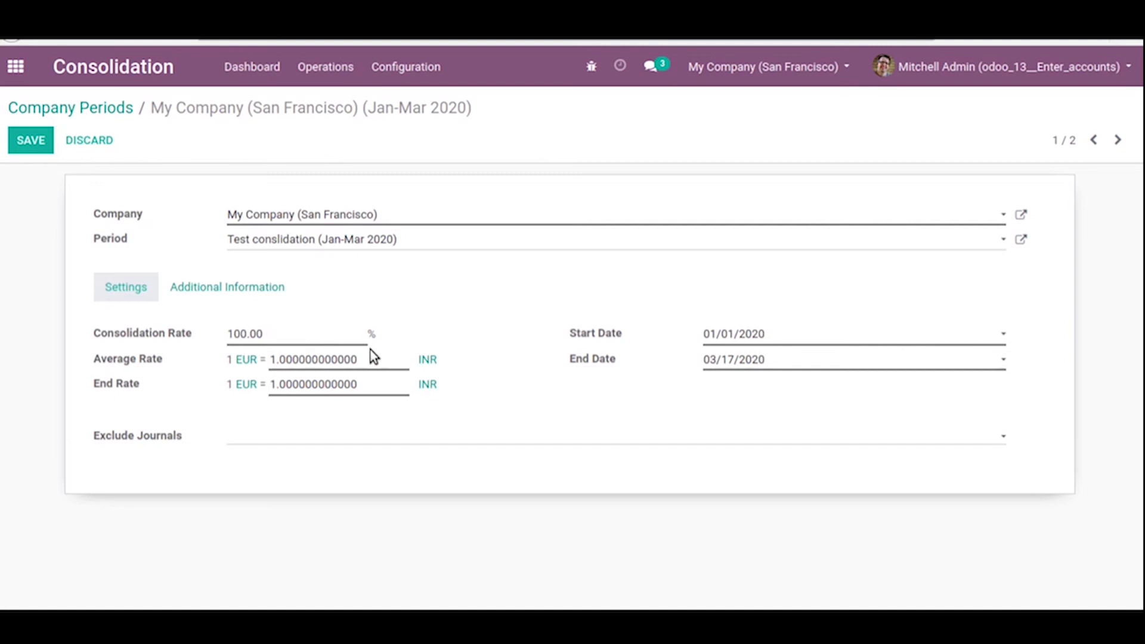
{"action": "double_click", "coordinate": [294, 385]}
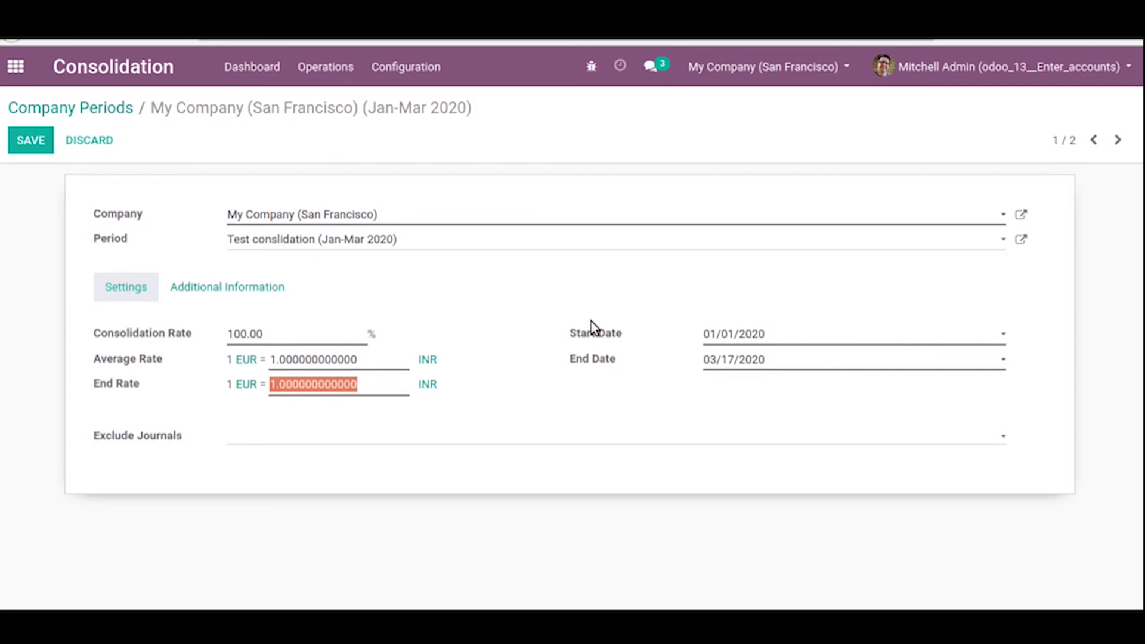
- Show the Additional Information tab and leave the consolidation method as Full consolidation
{"action": "left_click", "coordinate": [229, 289]}
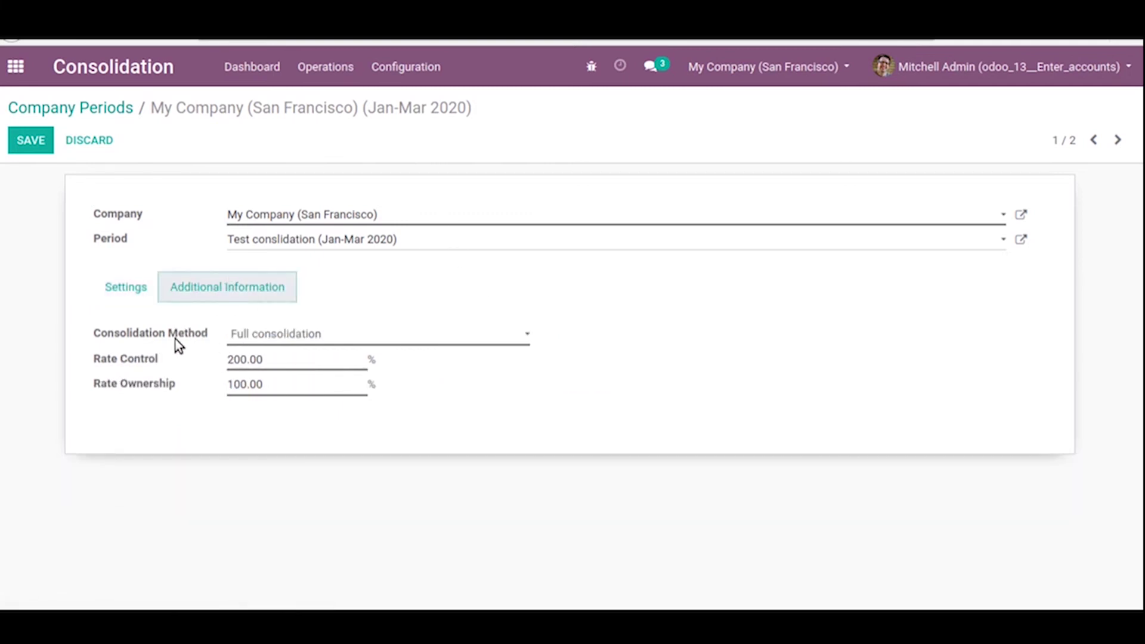
{"action": "left_click", "coordinate": [326, 344]}
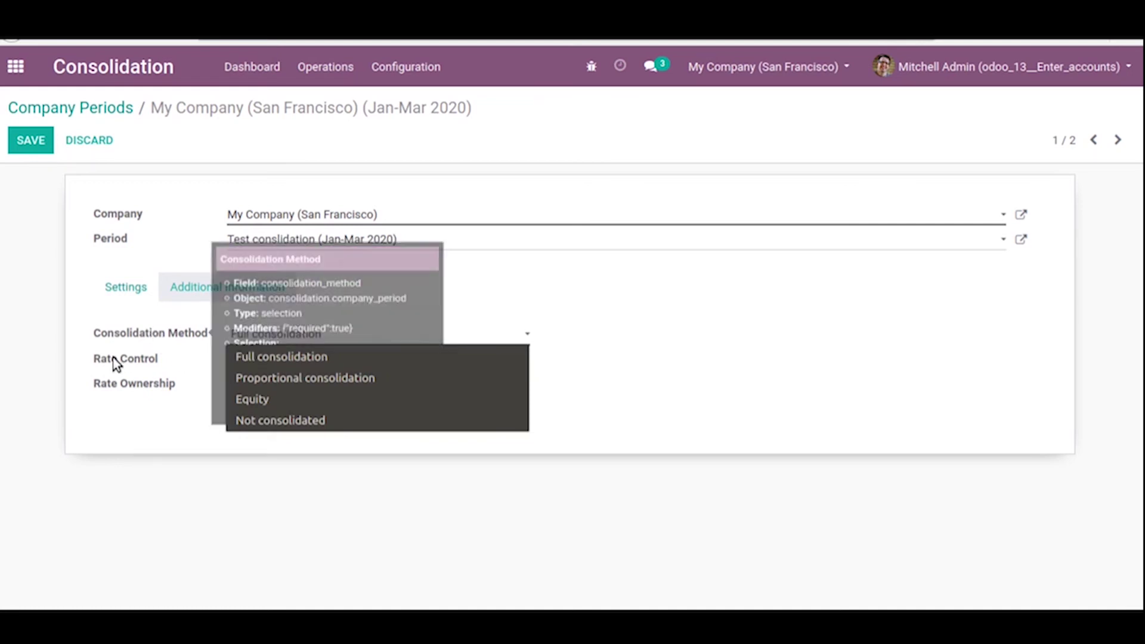
{"action": "mouse_move", "coordinate": [115, 365]}
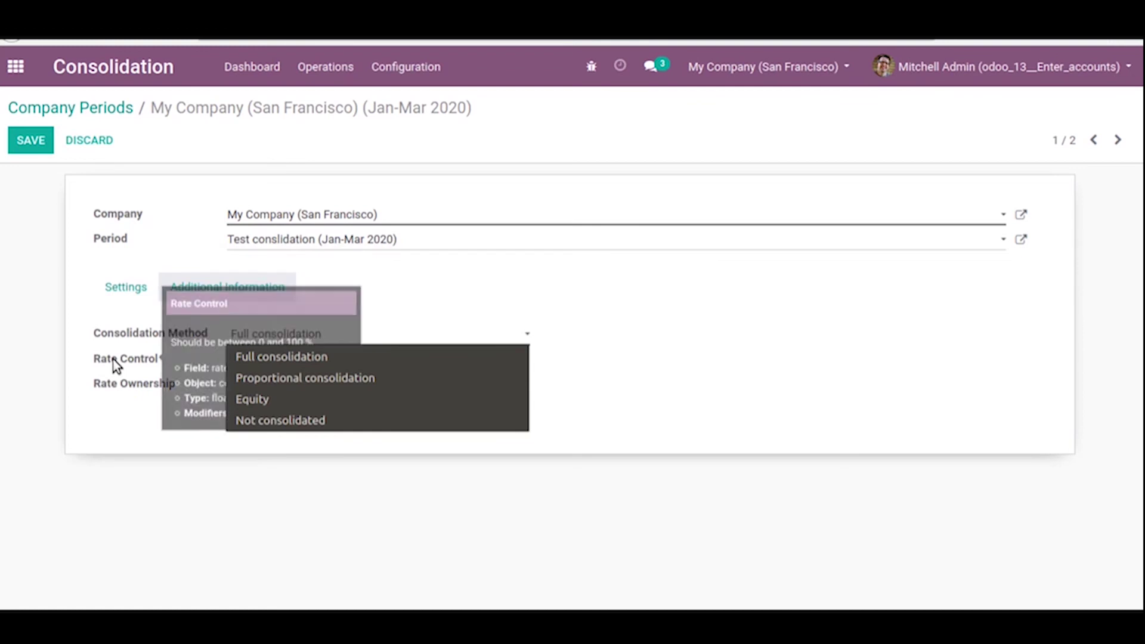
{"action": "left_click", "coordinate": [110, 406]}
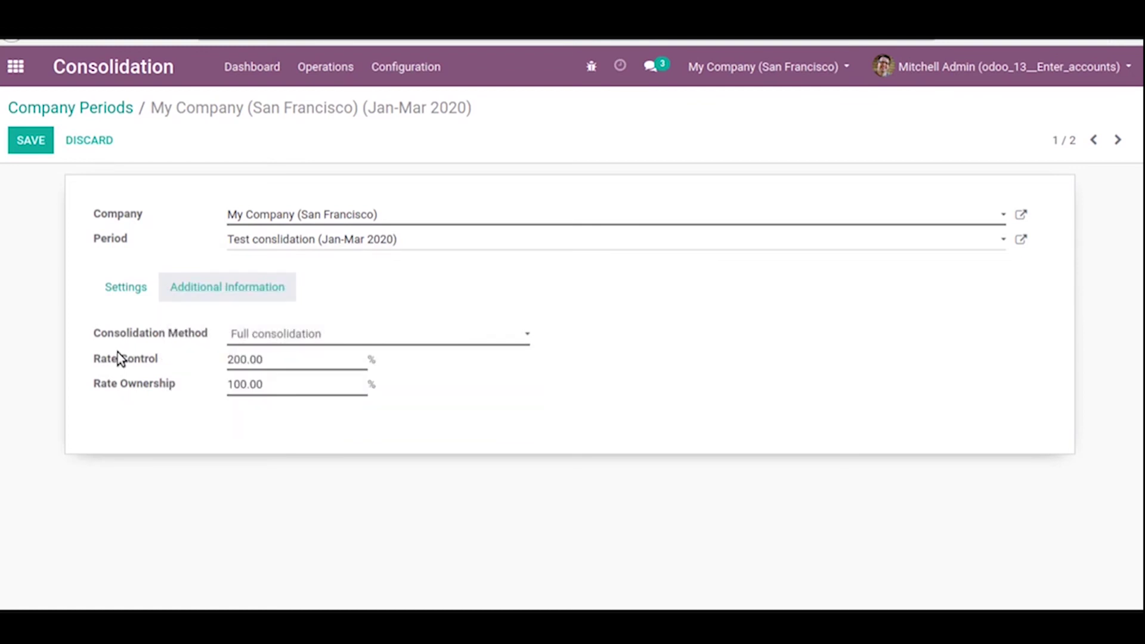
- Open the My Company (San Francisco) Consolidated Accounting journal from Operations > Consolidation Entry
{"action": "mouse_move", "coordinate": [128, 370]}
{"action": "left_click", "coordinate": [404, 75]}
{"action": "left_click", "coordinate": [352, 70]}
{"action": "left_click", "coordinate": [353, 71]}
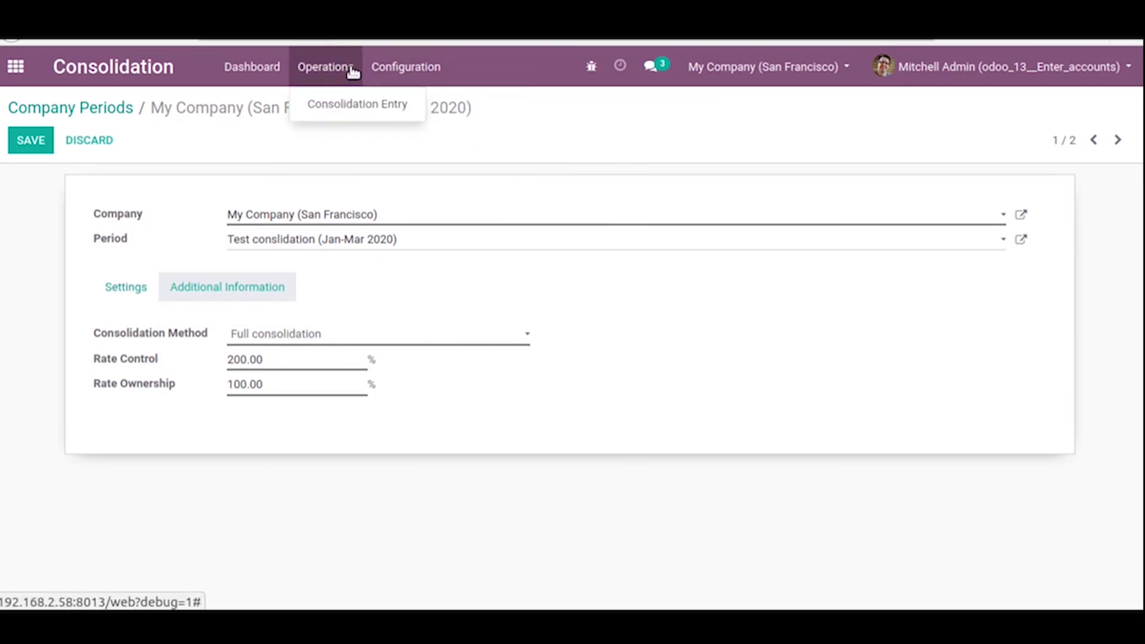
{"action": "left_click", "coordinate": [353, 101]}
{"action": "left_click", "coordinate": [340, 84]}
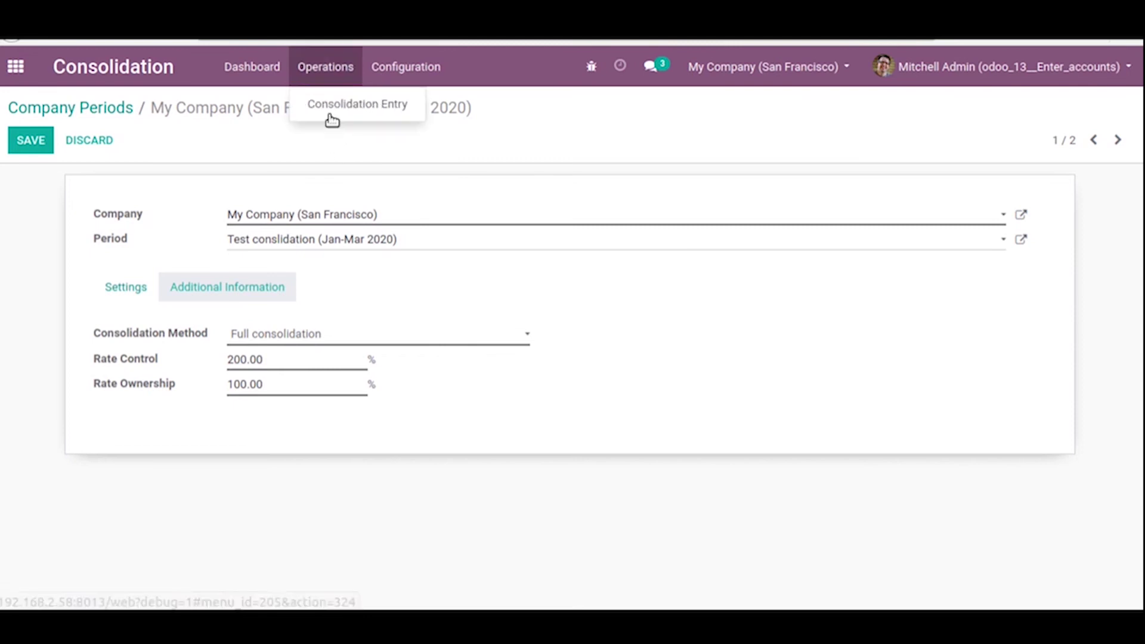
{"action": "left_click", "coordinate": [332, 105]}
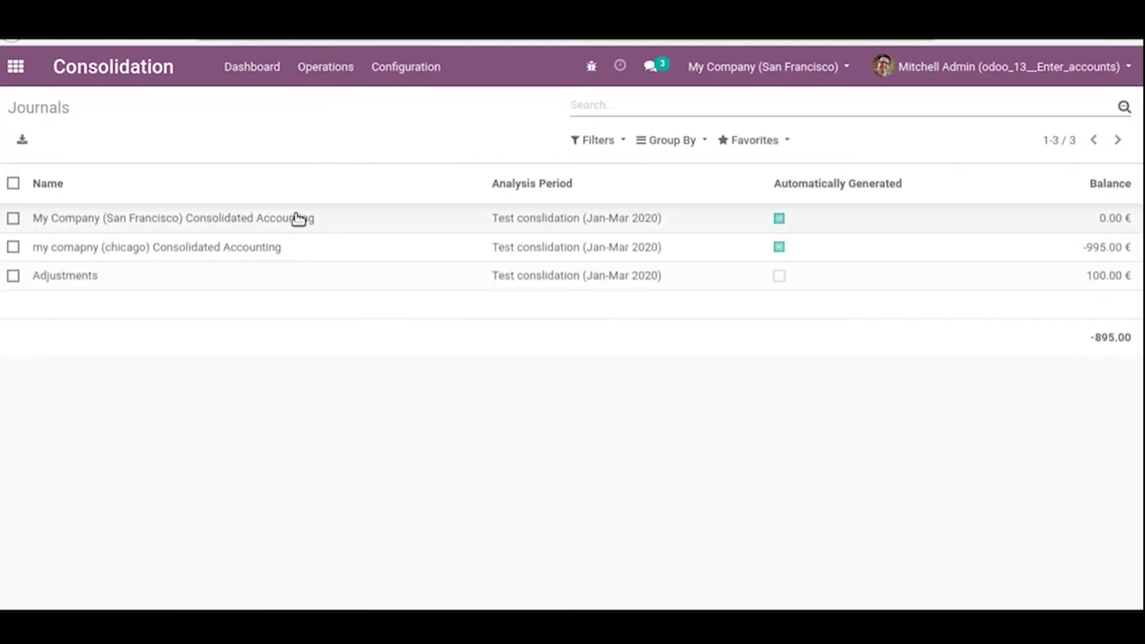
{"action": "left_click", "coordinate": [317, 223]}
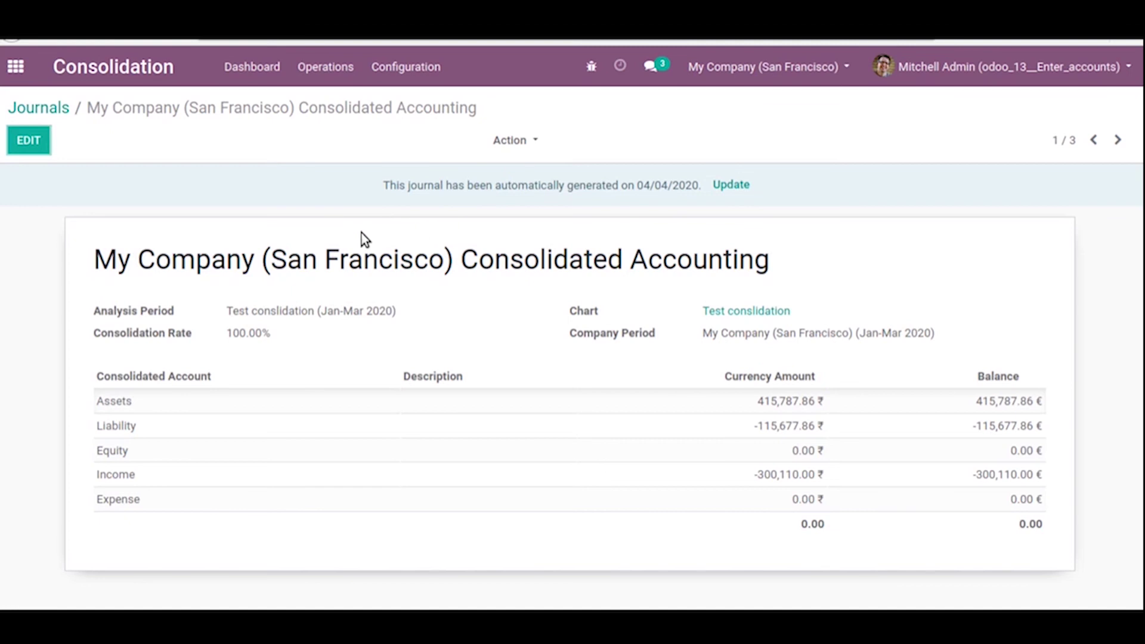
{"action": "mouse_move", "coordinate": [142, 394]}
- List the Chicago company's 3 unmapped accounts with both filters removed, then return to the dashboard
{"action": "left_click", "coordinate": [252, 63]}
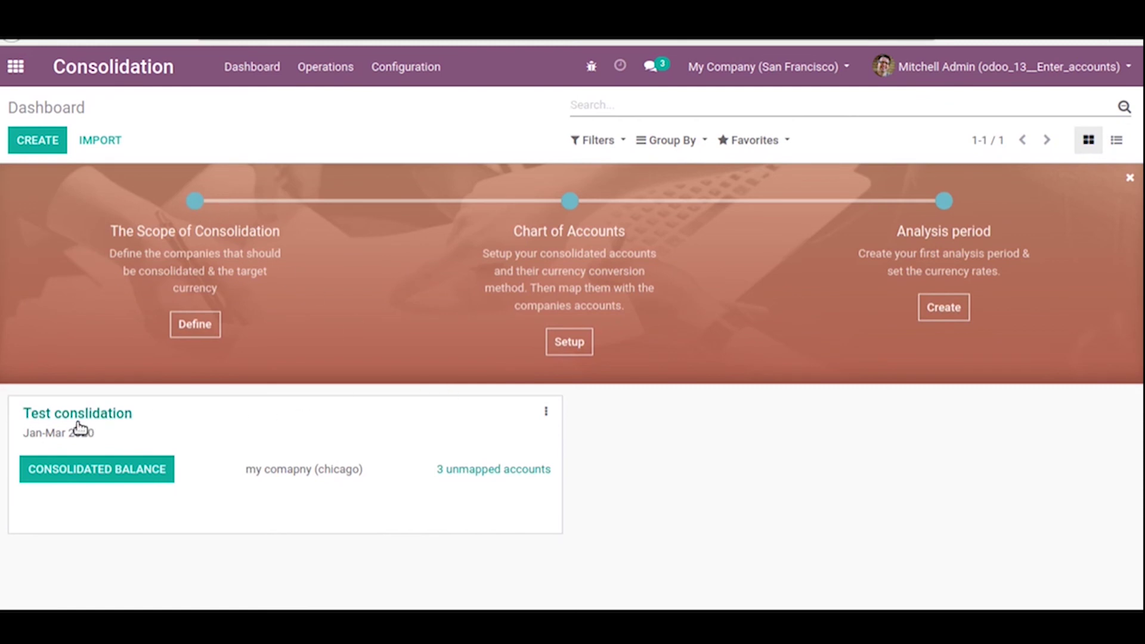
{"action": "left_click", "coordinate": [475, 470]}
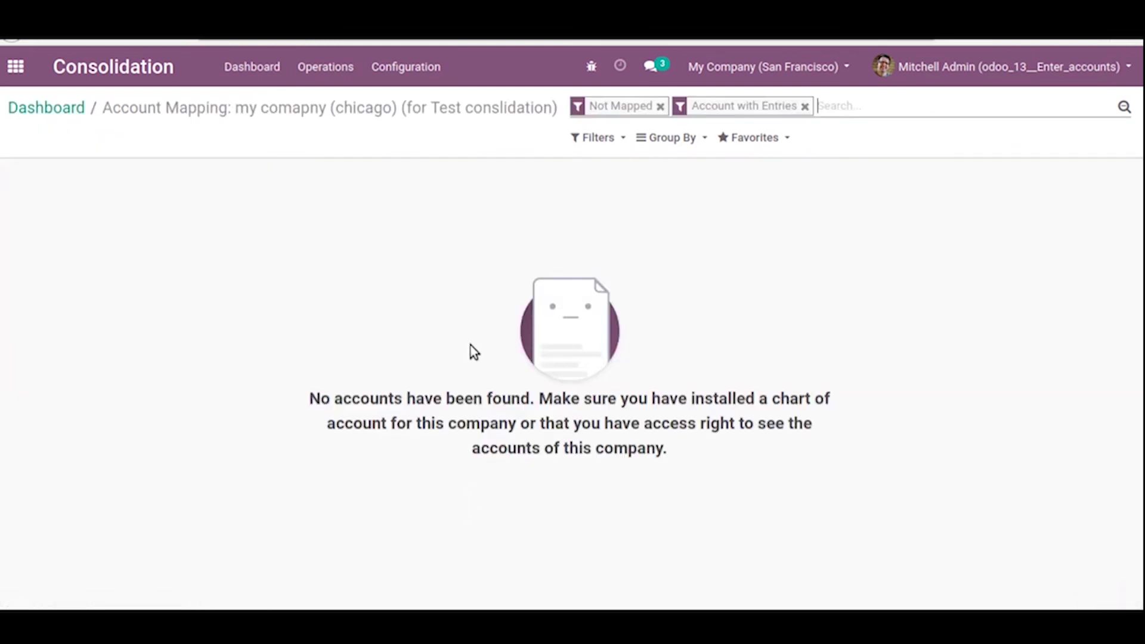
{"action": "left_click", "coordinate": [805, 106]}
{"action": "left_click", "coordinate": [661, 108]}
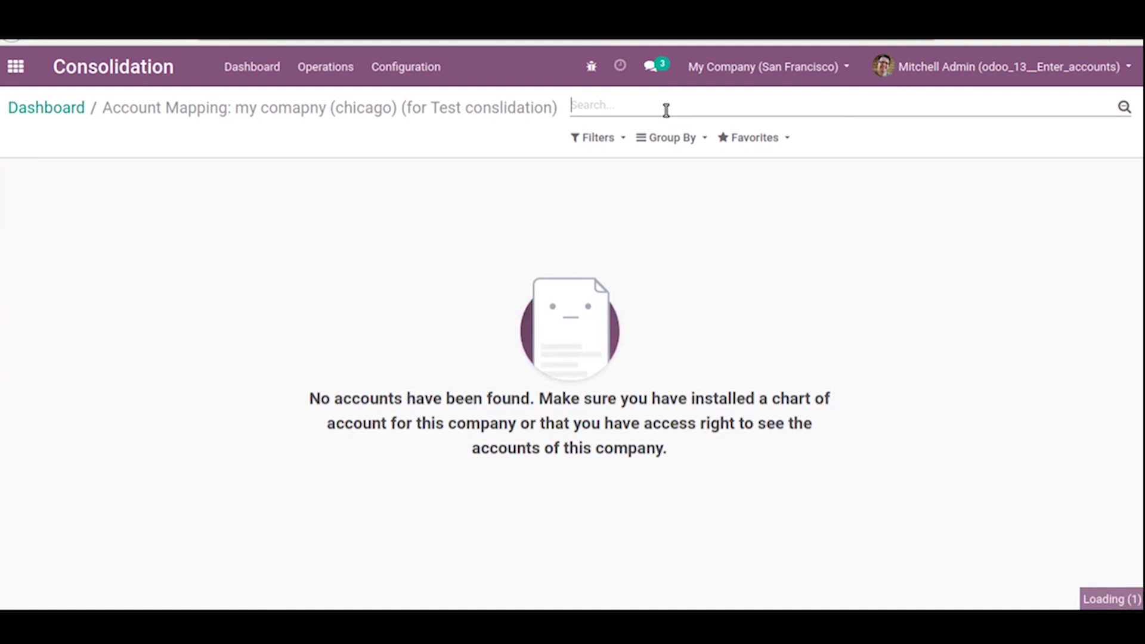
{"action": "left_click", "coordinate": [75, 117]}
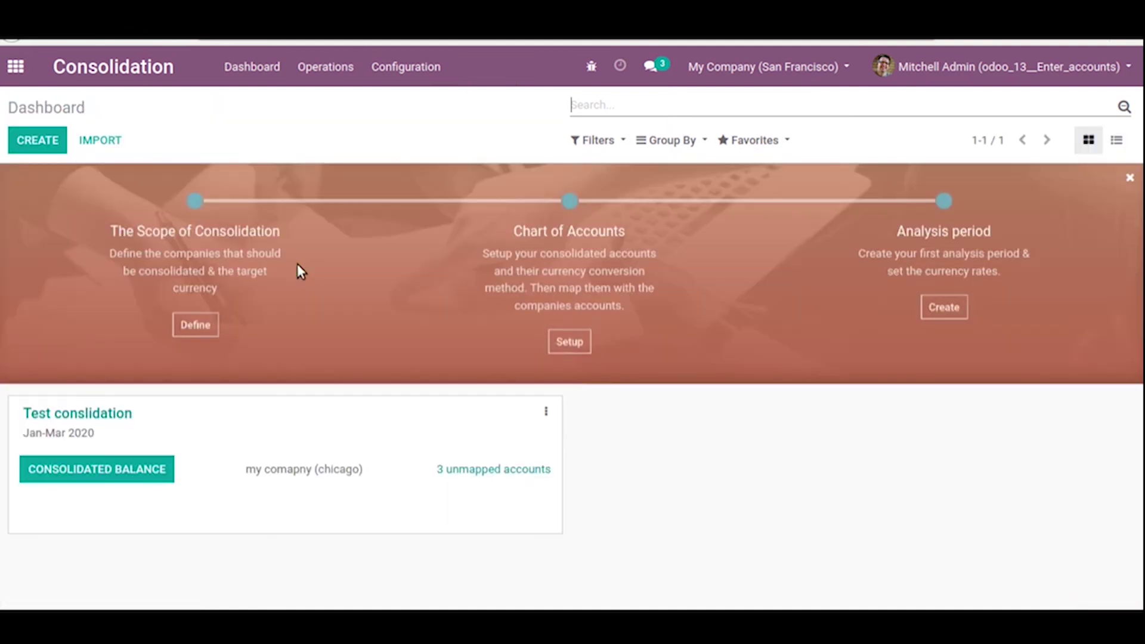
- Open the Consolidated Balance report from the Test conslidation Jan-Mar 2020 card
{"action": "left_click", "coordinate": [88, 471]}
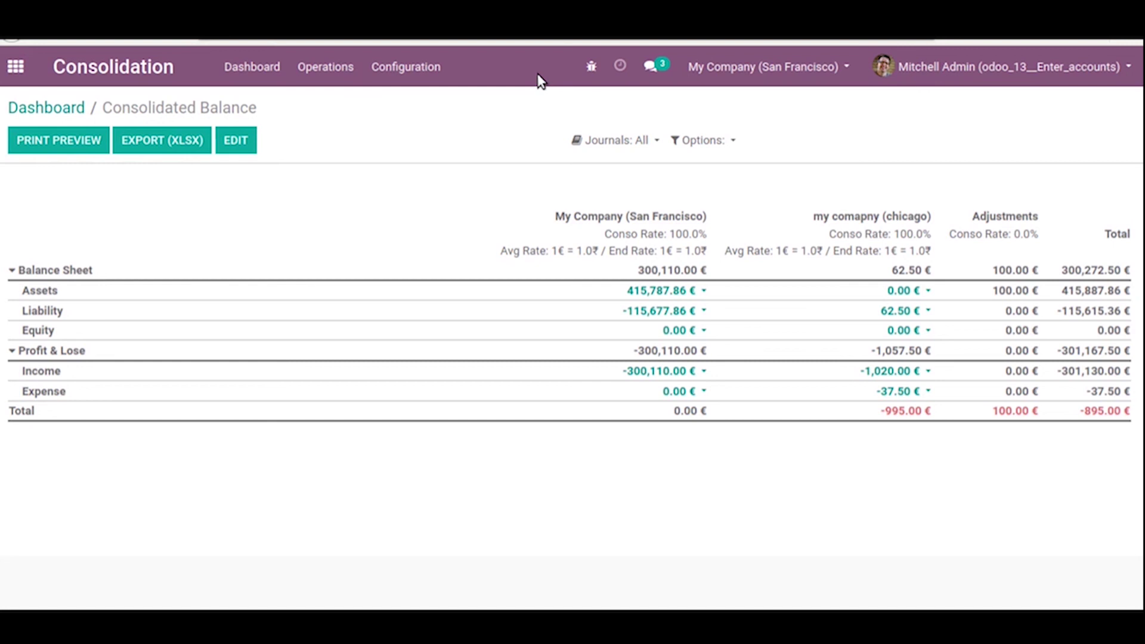
- Edit the consolidated balance, replacing the Assets adjustment of 100.00 with 200
{"action": "left_click", "coordinate": [229, 147]}
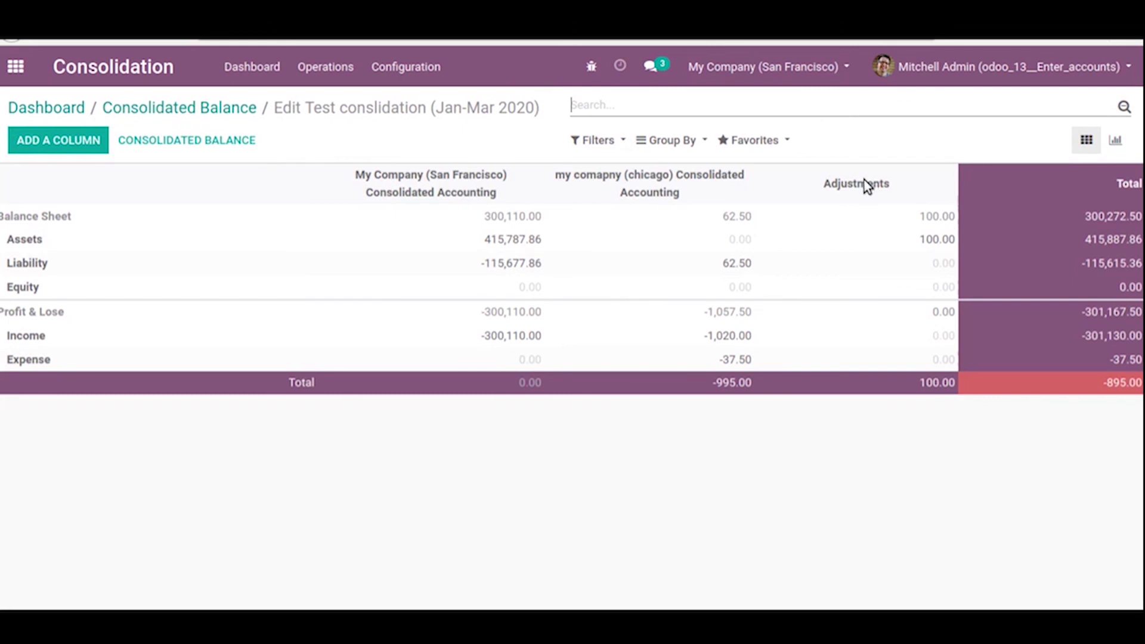
{"action": "left_click", "coordinate": [940, 239]}
{"action": "double_click", "coordinate": [940, 240]}
{"action": "left_click", "coordinate": [940, 240]}
{"action": "double_click", "coordinate": [940, 241]}
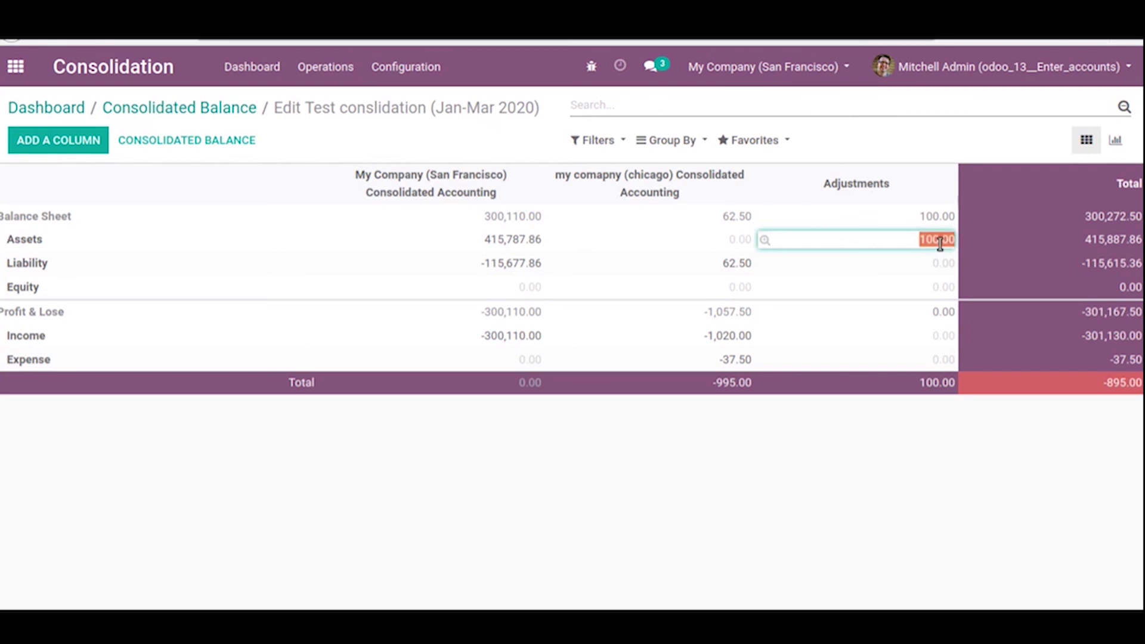
{"action": "type", "text": "2"}
{"action": "key", "text": "Return"}
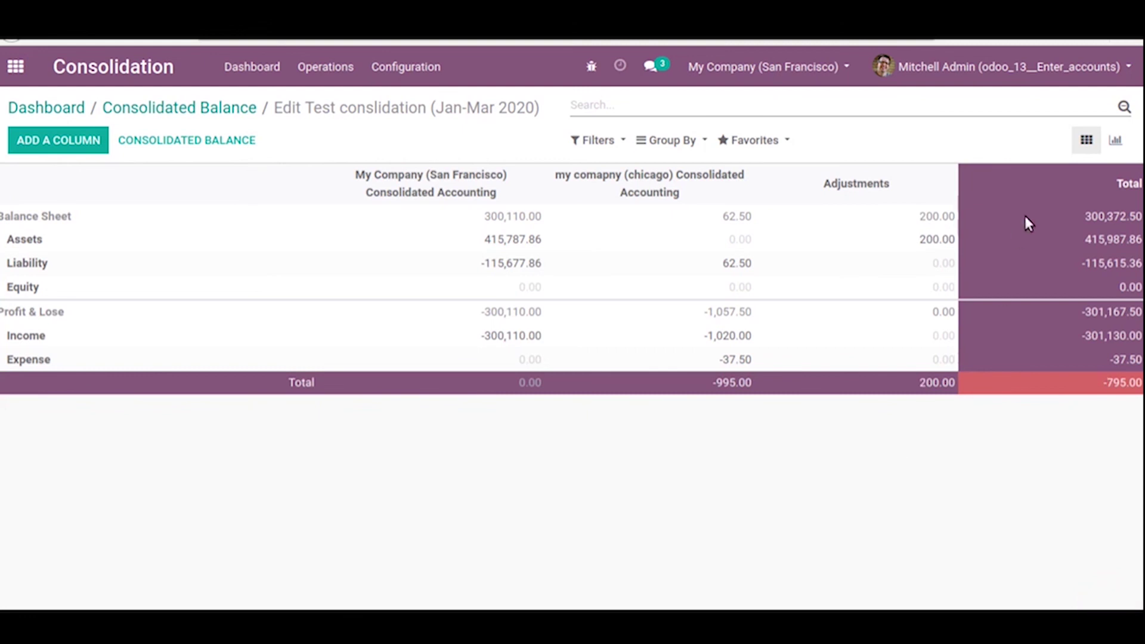